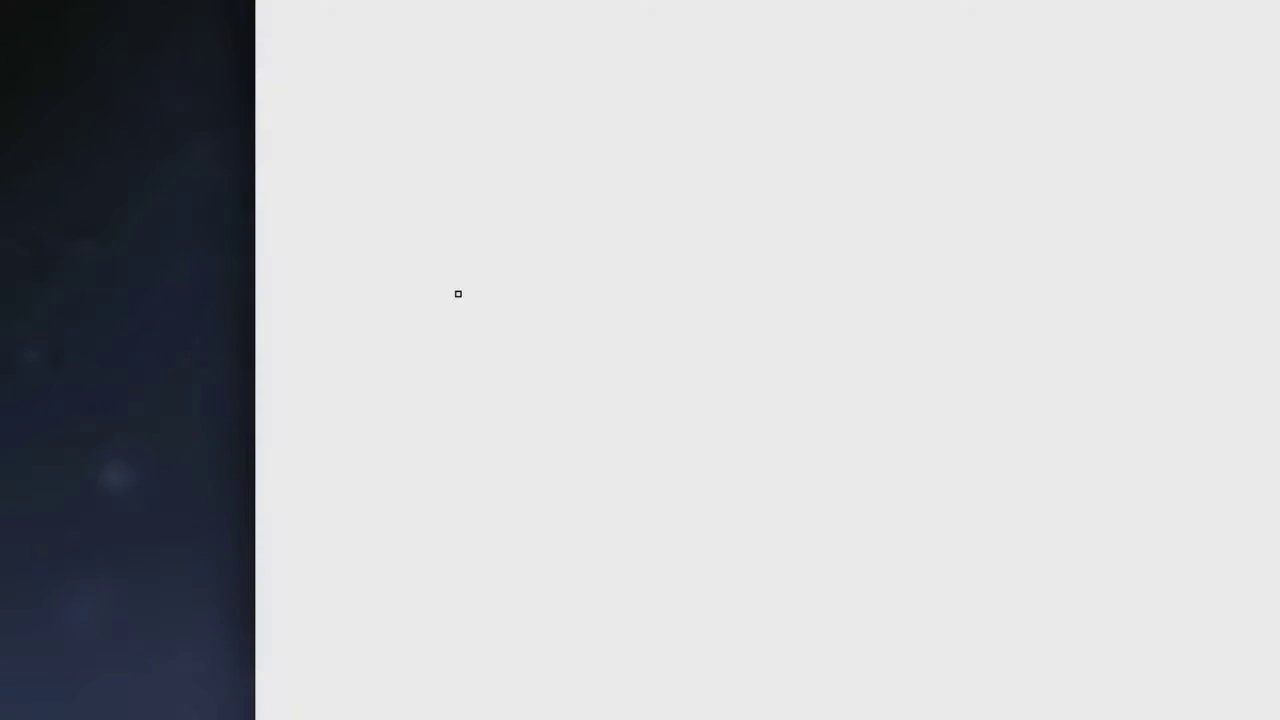
# Sketch the lips in grey lines: mouth centre line, upper-lip slopes and lower-lip curve
pyautogui.moveTo(871, 311)
pyautogui.mouseDown()
pyautogui.moveTo(477, 314)
pyautogui.moveTo(538, 298)
pyautogui.mouseUp()
pyautogui.moveTo(458, 314); pyautogui.dragTo(620, 311)
pyautogui.moveTo(699, 303); pyautogui.dragTo(486, 314)
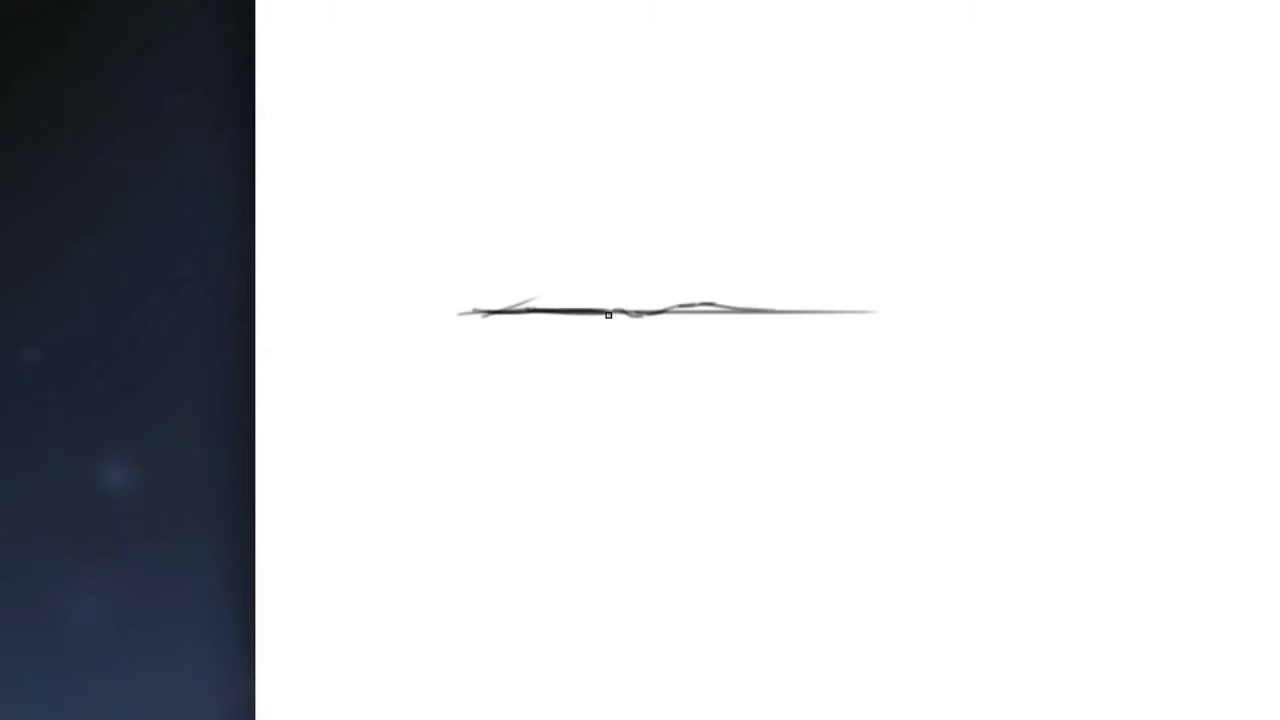
pyautogui.moveTo(604, 312); pyautogui.dragTo(814, 312)
pyautogui.moveTo(488, 312); pyautogui.dragTo(610, 284)
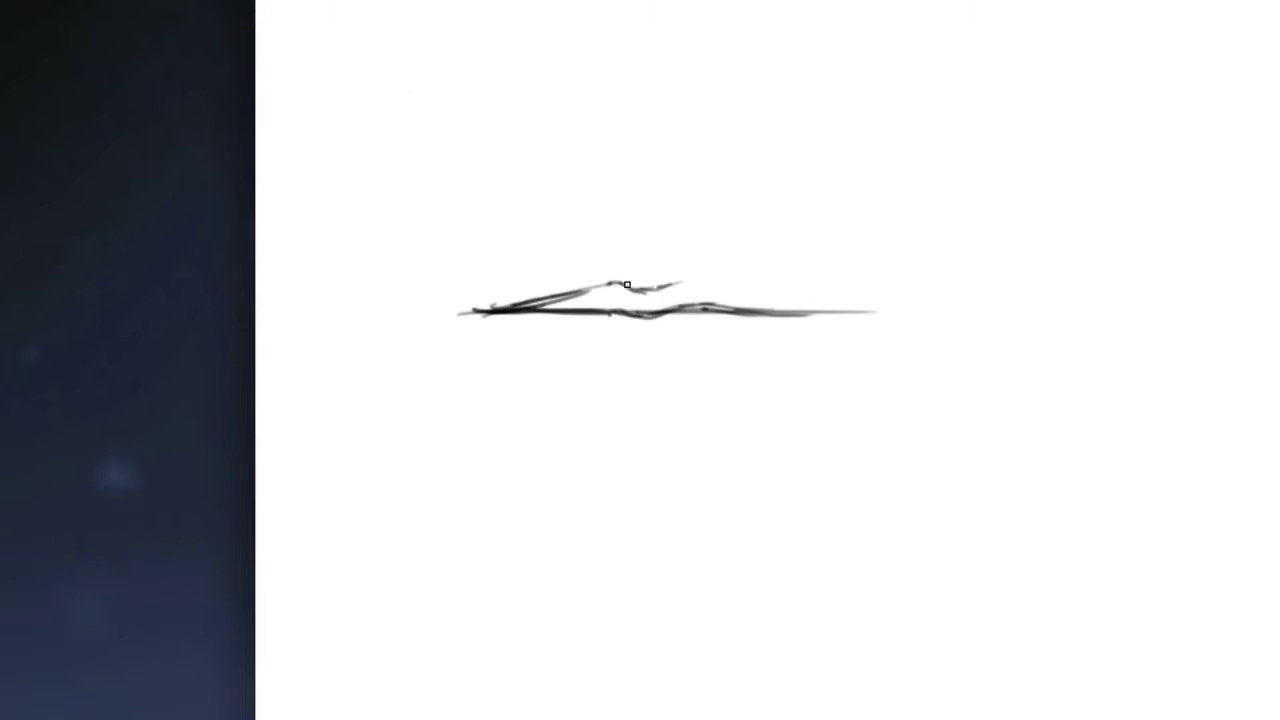
pyautogui.moveTo(724, 285); pyautogui.dragTo(802, 313)
pyautogui.moveTo(508, 316); pyautogui.dragTo(624, 370)
pyautogui.moveTo(492, 310)
pyautogui.mouseDown()
pyautogui.moveTo(590, 276)
pyautogui.moveTo(778, 306)
pyautogui.moveTo(626, 313)
pyautogui.moveTo(836, 311)
pyautogui.mouseUp()
pyautogui.moveTo(512, 318)
pyautogui.mouseDown()
pyautogui.moveTo(603, 372)
pyautogui.moveTo(736, 367)
pyautogui.mouseUp()
pyautogui.moveTo(790, 316); pyautogui.dragTo(733, 352)
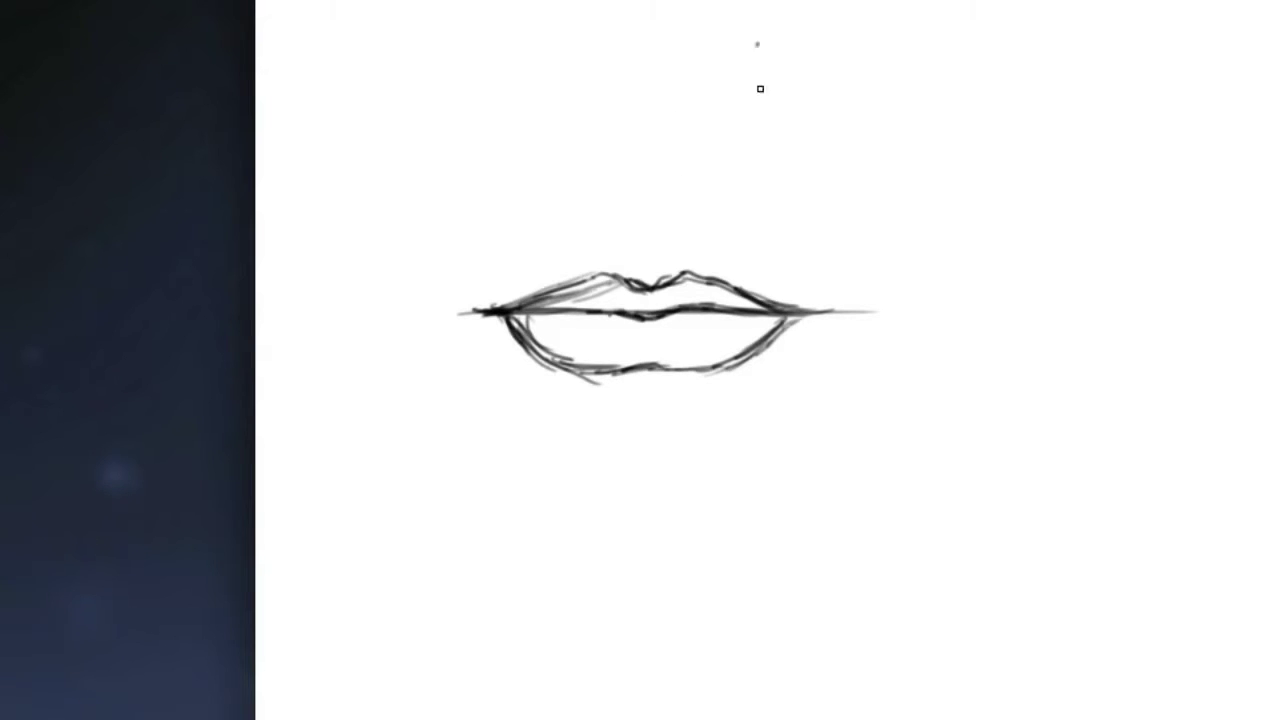
# Handwrite the note "Fill base color" above the sketch at the top right
pyautogui.moveTo(757, 45); pyautogui.dragTo(820, 94)
pyautogui.moveTo(872, 50); pyautogui.dragTo(978, 84)
pyautogui.moveTo(1060, 70); pyautogui.dragTo(1146, 72)
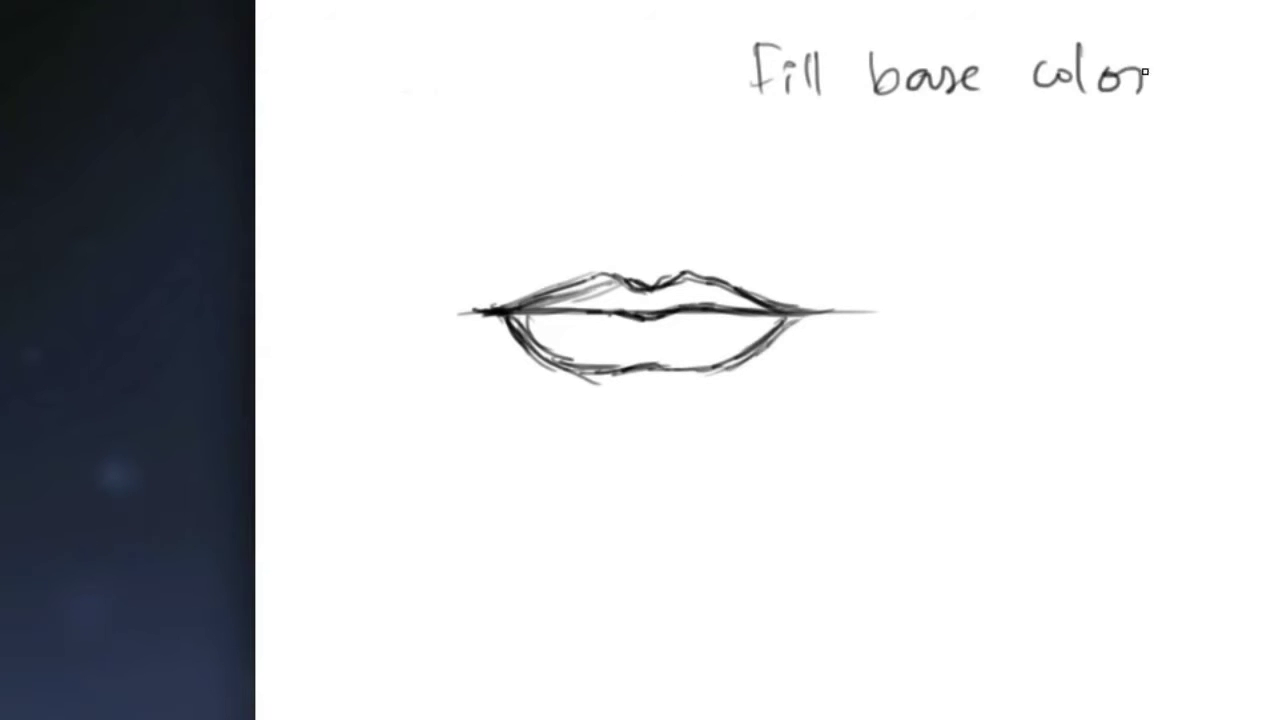
# Paint peach skin around the lip sketch with an enlarged soft round brush
pyautogui.rightClick(815, 100)
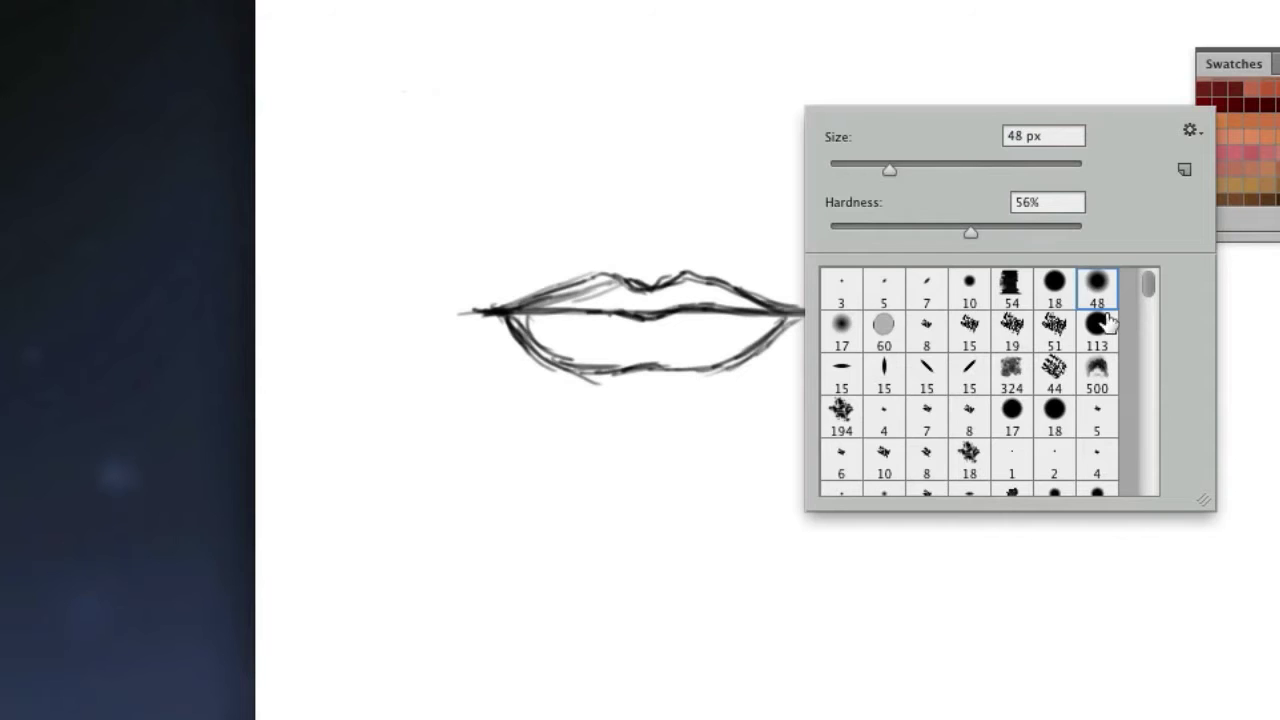
pyautogui.press('Return')
pyautogui.moveTo(470, 280)
pyautogui.mouseDown()
pyautogui.moveTo(569, 251)
pyautogui.moveTo(737, 249)
pyautogui.moveTo(491, 377)
pyautogui.moveTo(697, 403)
pyautogui.moveTo(630, 200)
pyautogui.moveTo(503, 249)
pyautogui.moveTo(846, 294)
pyautogui.moveTo(497, 400)
pyautogui.moveTo(614, 433)
pyautogui.moveTo(391, 286)
pyautogui.moveTo(460, 217)
pyautogui.moveTo(897, 394)
pyautogui.moveTo(768, 243)
pyautogui.moveTo(863, 243)
pyautogui.moveTo(629, 286)
pyautogui.mouseUp()
pyautogui.press(']')
pyautogui.press(']')
pyautogui.press(']')
# Fill the lips with a pink swatch colour using a smaller brush
pyautogui.press('[')
pyautogui.press('[')
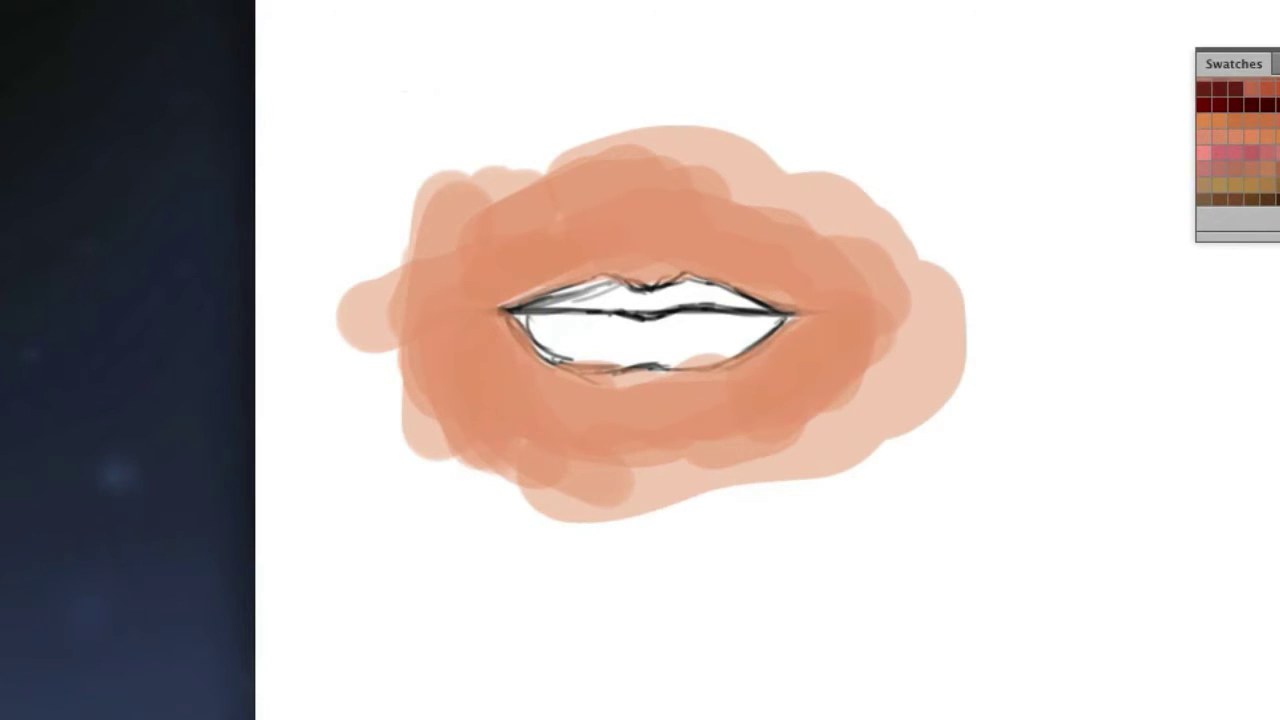
pyautogui.moveTo(577, 331)
pyautogui.mouseDown()
pyautogui.moveTo(565, 340)
pyautogui.moveTo(606, 309)
pyautogui.moveTo(734, 331)
pyautogui.moveTo(520, 316)
pyautogui.moveTo(657, 286)
pyautogui.moveTo(629, 351)
pyautogui.moveTo(697, 343)
pyautogui.mouseUp()
pyautogui.click(1223, 152)
# Blend more pink into the lips, then trace the lower lip outline darker with a tiny brush
pyautogui.keyDown('ctrl'); pyautogui.keyDown('alt'); pyautogui.click(640, 340); pyautogui.keyUp('alt'); pyautogui.keyUp('ctrl')
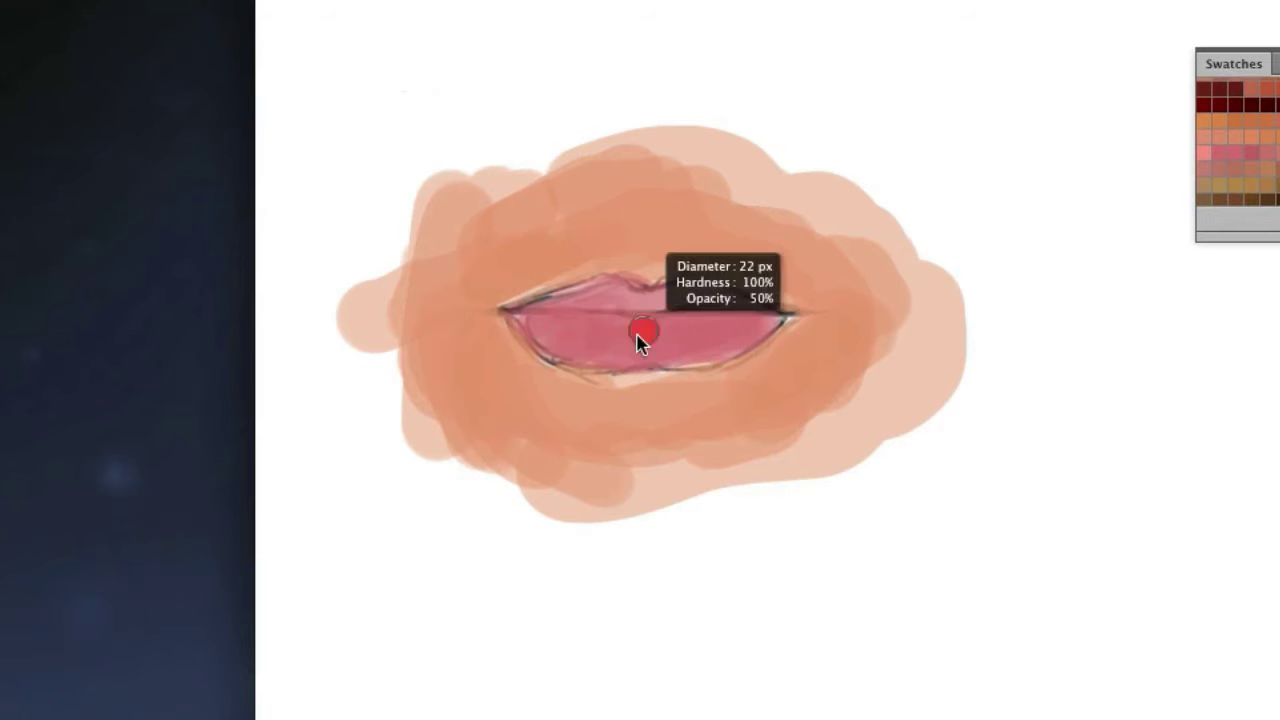
pyautogui.keyDown('ctrl'); pyautogui.keyDown('alt'); pyautogui.click(544, 54); pyautogui.keyUp('alt'); pyautogui.keyUp('ctrl')
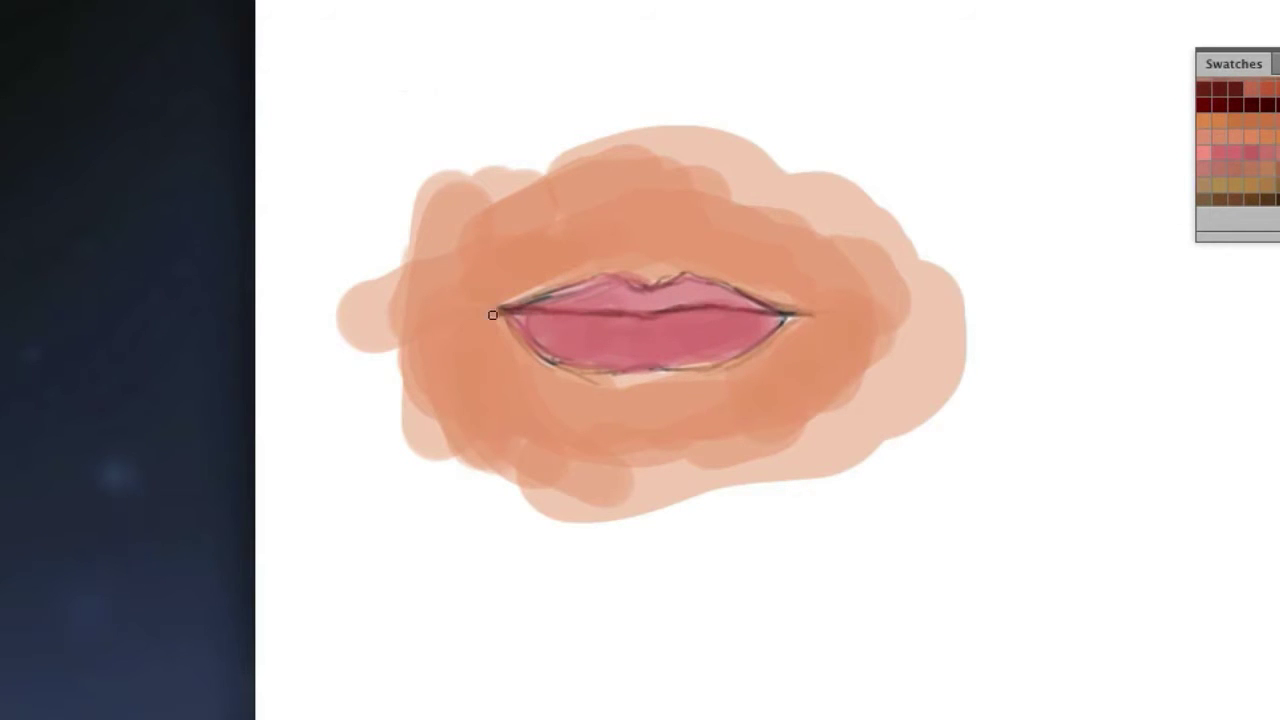
pyautogui.moveTo(492, 315)
pyautogui.mouseDown()
pyautogui.moveTo(562, 362)
pyautogui.moveTo(676, 371)
pyautogui.mouseUp()
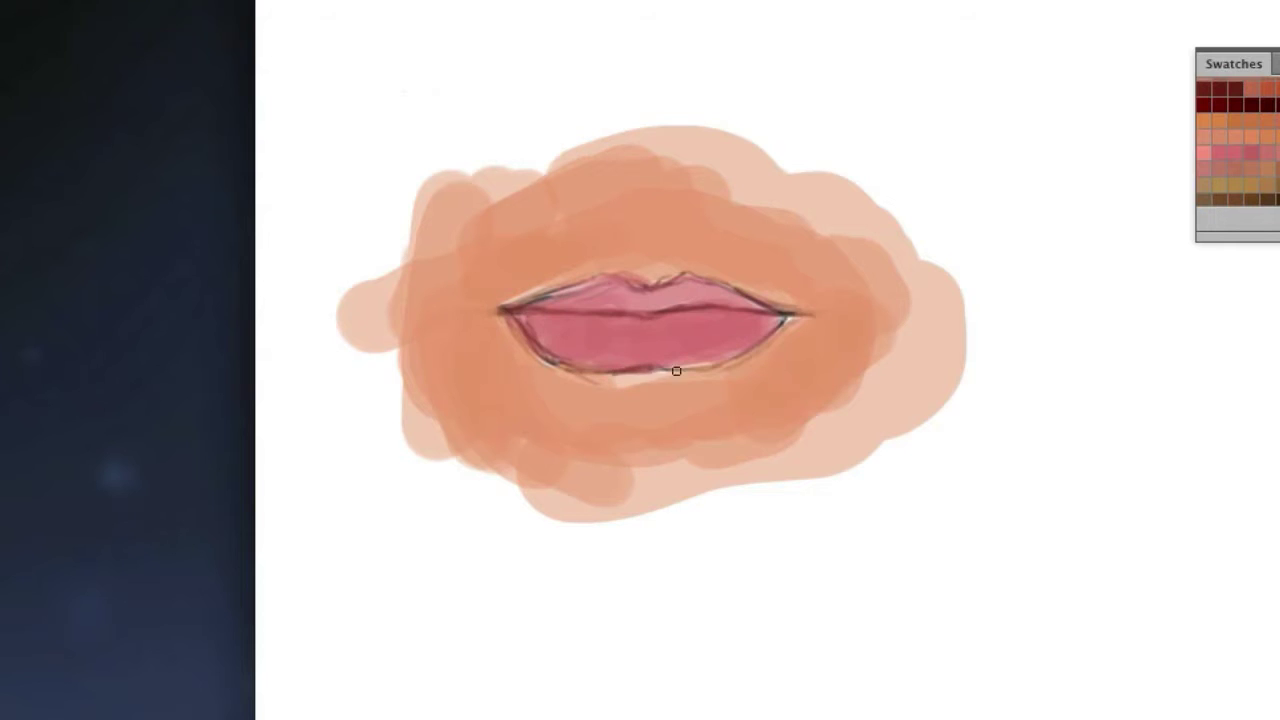
# Shade the lower and upper lips in deeper rosy pinks from the Swatches
pyautogui.rightClick(783, 160)
pyautogui.doubleClick(1097, 334)
pyautogui.moveTo(571, 354)
pyautogui.mouseDown()
pyautogui.moveTo(669, 352)
pyautogui.moveTo(766, 329)
pyautogui.moveTo(637, 357)
pyautogui.moveTo(729, 343)
pyautogui.moveTo(634, 343)
pyautogui.moveTo(531, 303)
pyautogui.moveTo(634, 308)
pyautogui.mouseUp()
pyautogui.moveTo(540, 305)
pyautogui.mouseDown()
pyautogui.moveTo(752, 319)
pyautogui.moveTo(566, 326)
pyautogui.moveTo(703, 332)
pyautogui.mouseUp()
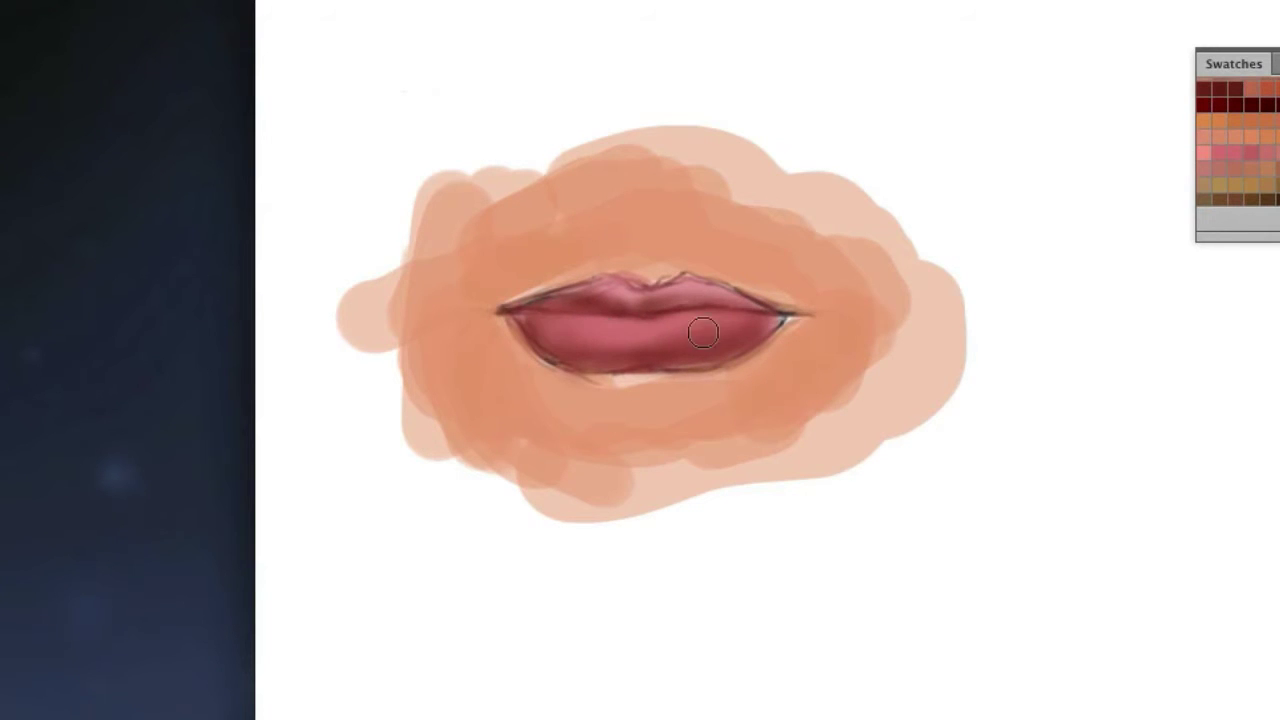
pyautogui.click(1249, 134)
pyautogui.moveTo(571, 334); pyautogui.dragTo(640, 332)
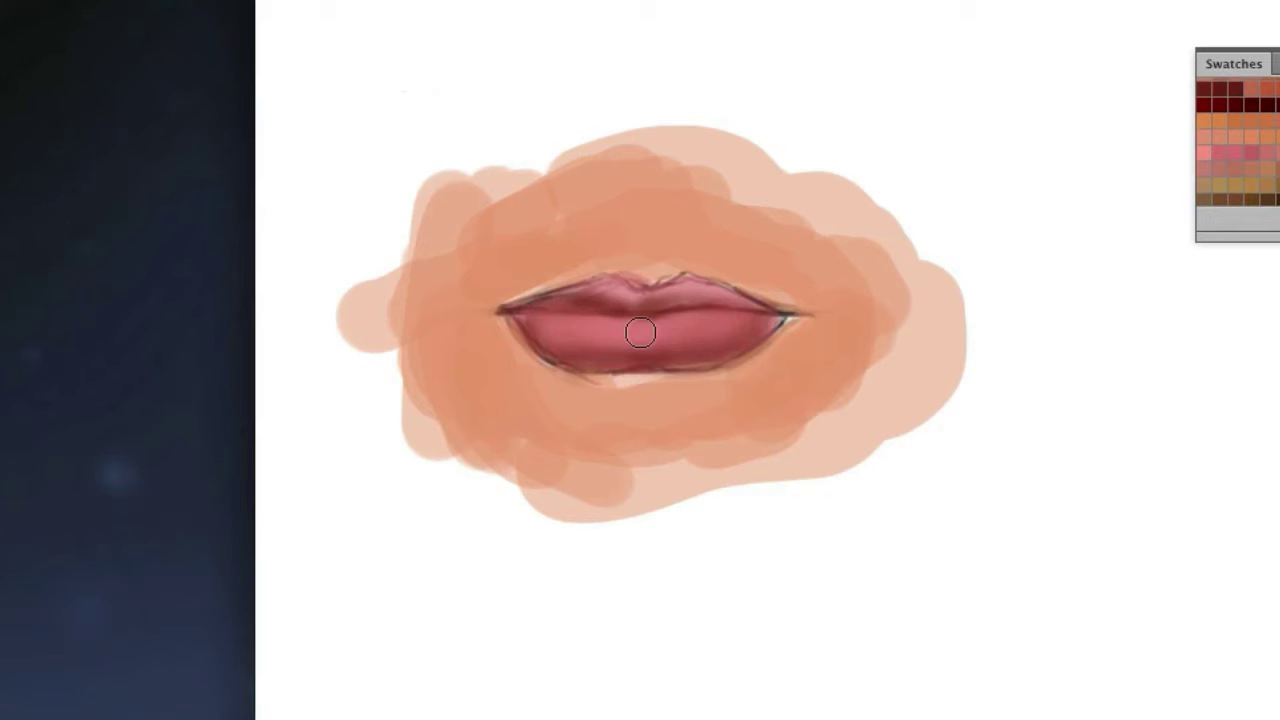
# Darken the lips, paint the dark parting line, and repaint the upper lip lighter pink
pyautogui.click(1222, 90)
pyautogui.moveTo(530, 318)
pyautogui.mouseDown()
pyautogui.moveTo(580, 363)
pyautogui.moveTo(663, 366)
pyautogui.moveTo(689, 280)
pyautogui.moveTo(543, 307)
pyautogui.moveTo(700, 312)
pyautogui.mouseUp()
pyautogui.moveTo(510, 305); pyautogui.dragTo(810, 316)
pyautogui.moveTo(515, 300); pyautogui.dragTo(750, 294)
pyautogui.moveTo(667, 271); pyautogui.dragTo(754, 269)
# Try lip detail with a hard 7 px brush, undo it, and darken the upper-left lip edge
pyautogui.rightClick(577, 209)
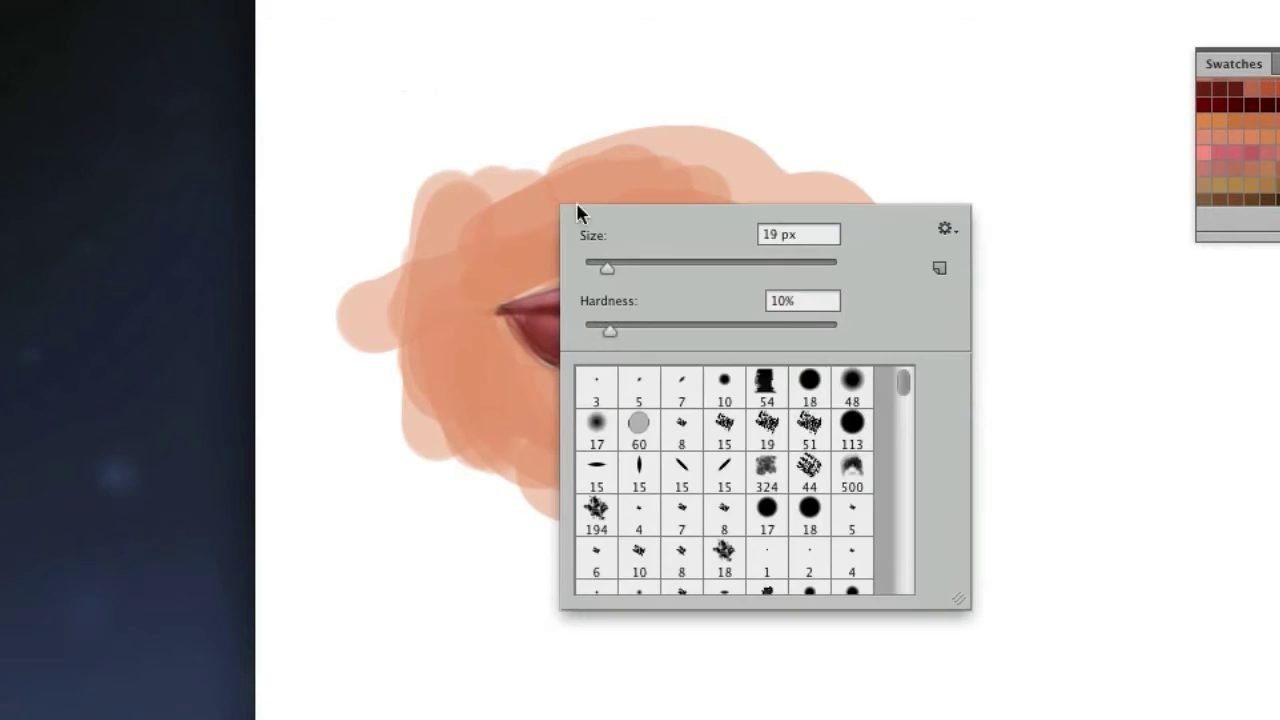
pyautogui.click(810, 385)
pyautogui.moveTo(560, 335)
pyautogui.mouseDown()
pyautogui.moveTo(500, 329)
pyautogui.moveTo(623, 317)
pyautogui.mouseUp()
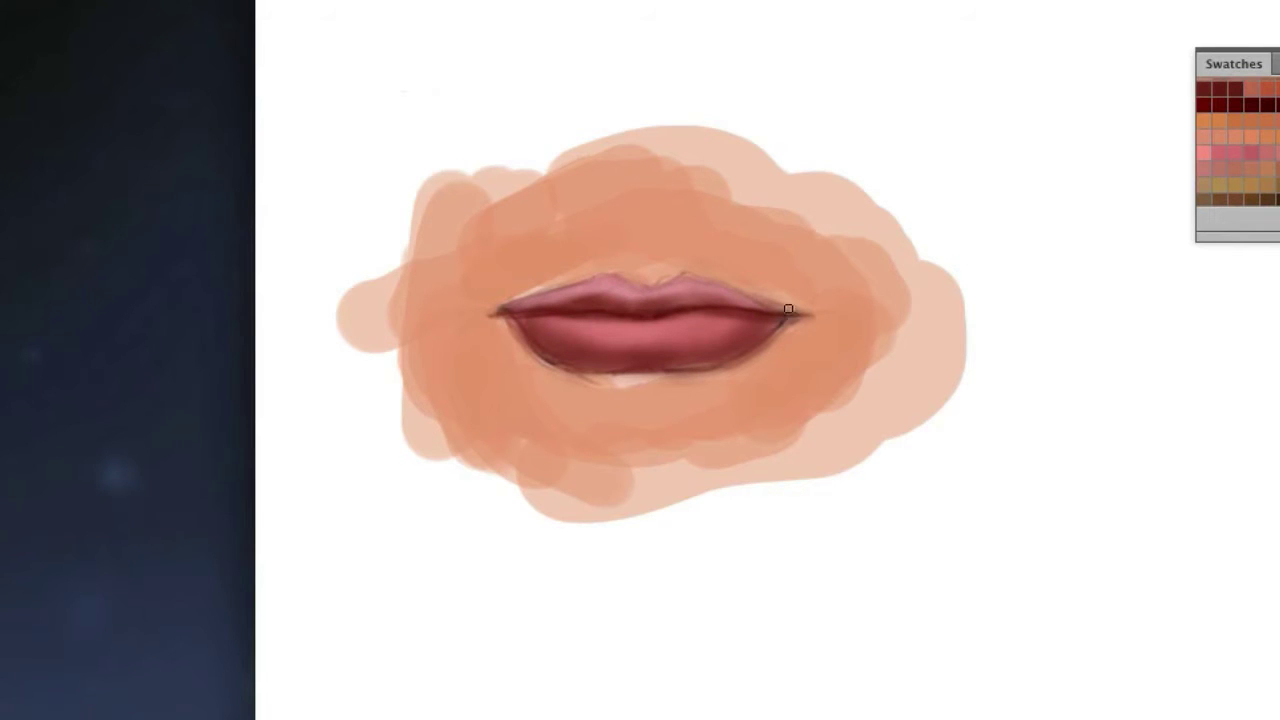
pyautogui.hotkey('ctrl', 'alt', 'z')
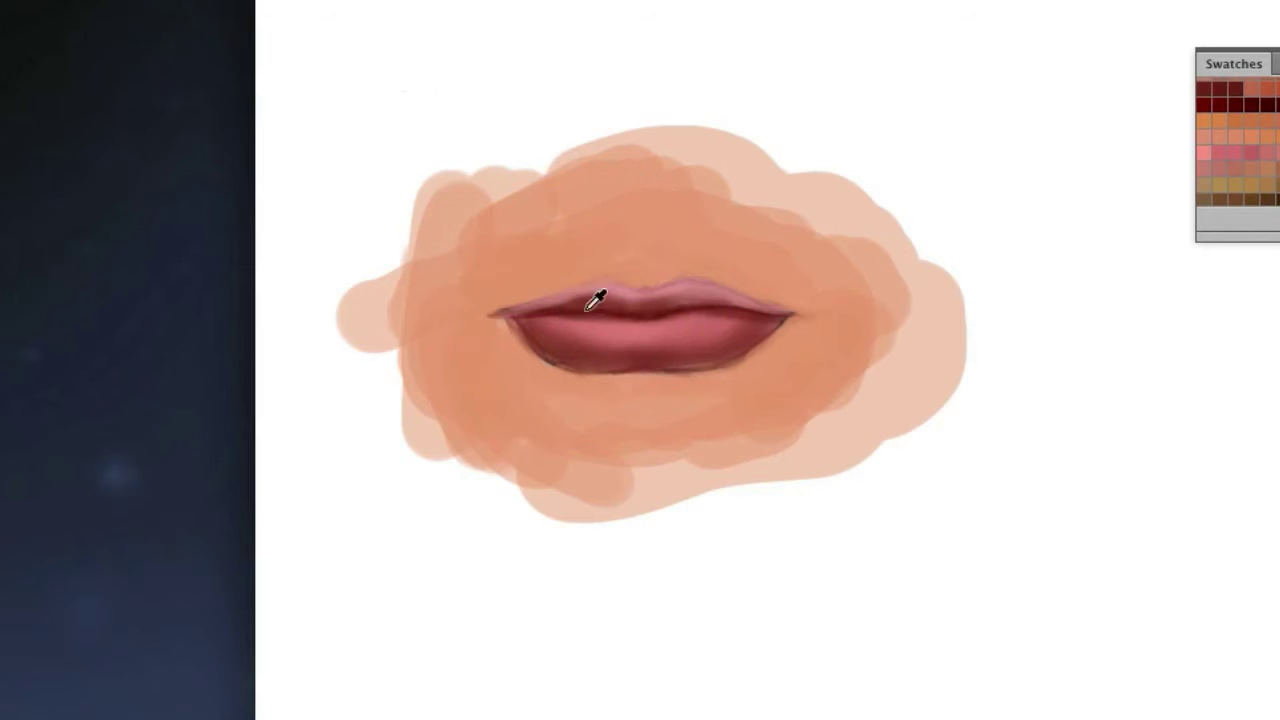
pyautogui.moveTo(564, 303)
pyautogui.mouseDown()
pyautogui.moveTo(492, 314)
pyautogui.moveTo(551, 334)
pyautogui.mouseUp()
pyautogui.click(1262, 102)
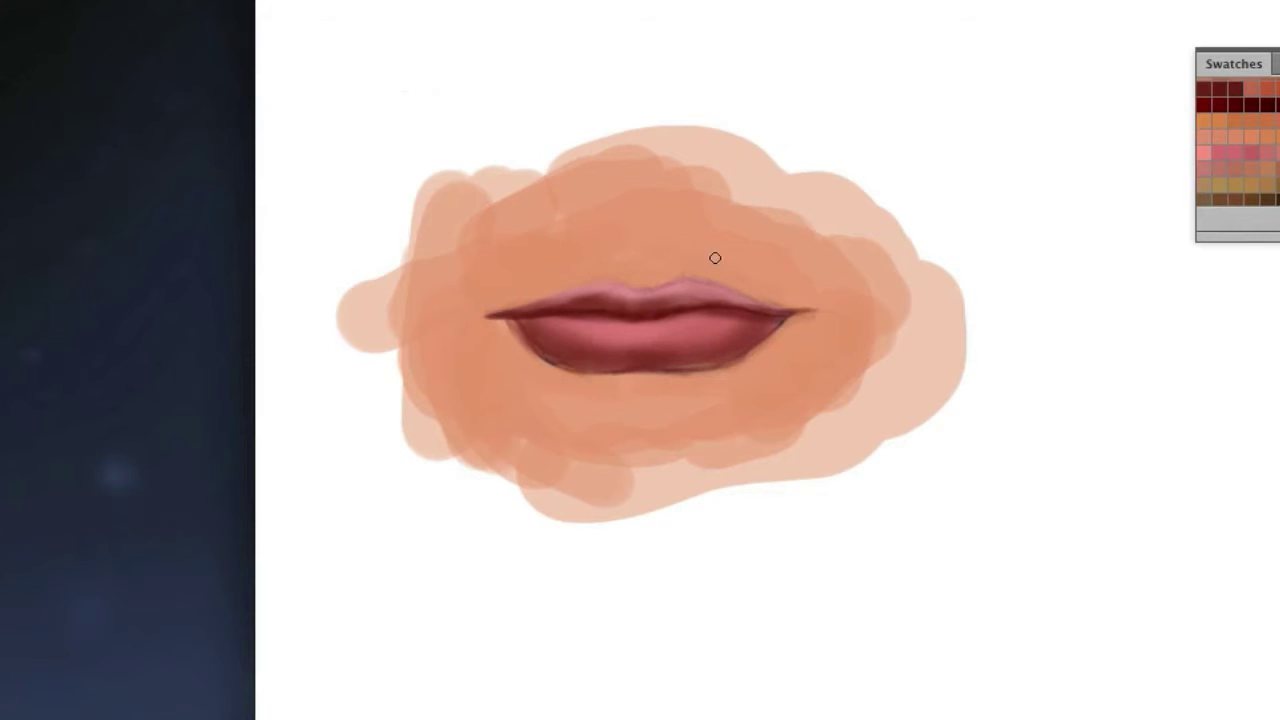
# Shade the lower lip darker with a soft brush and start a sampled shadow beneath it
pyautogui.rightClick(588, 288)
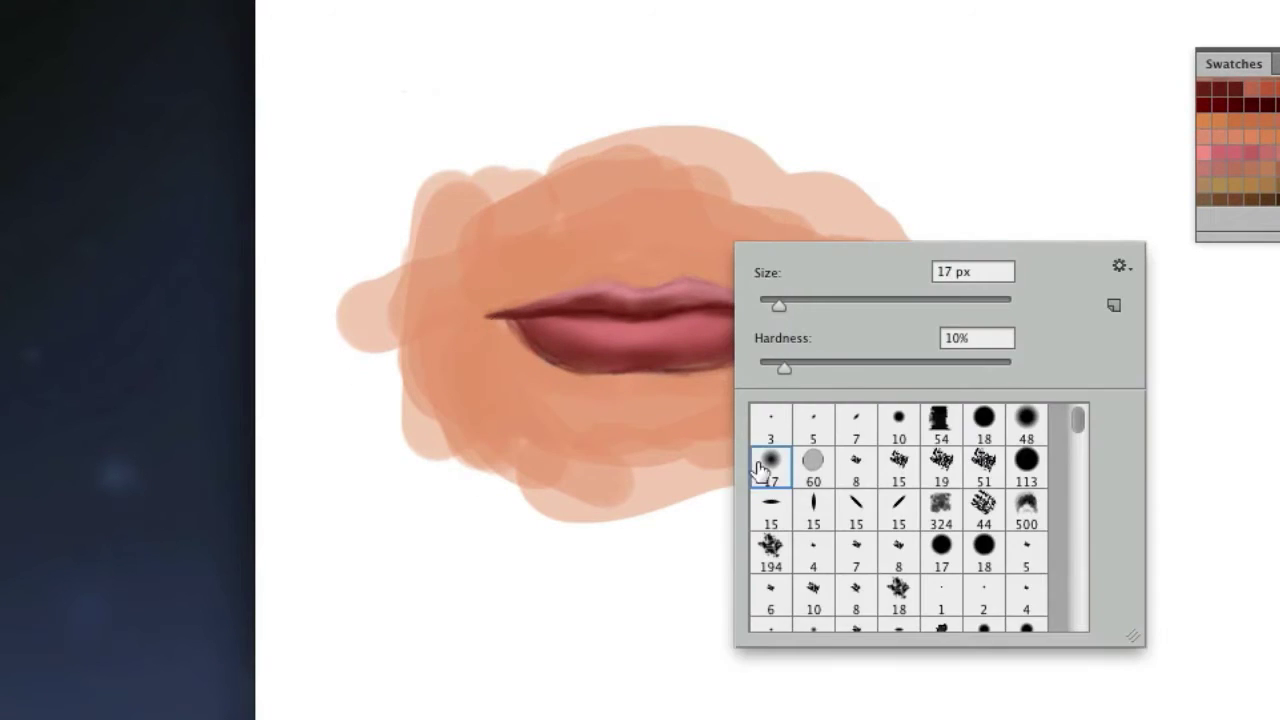
pyautogui.doubleClick(762, 472)
pyautogui.moveTo(517, 329); pyautogui.dragTo(650, 366)
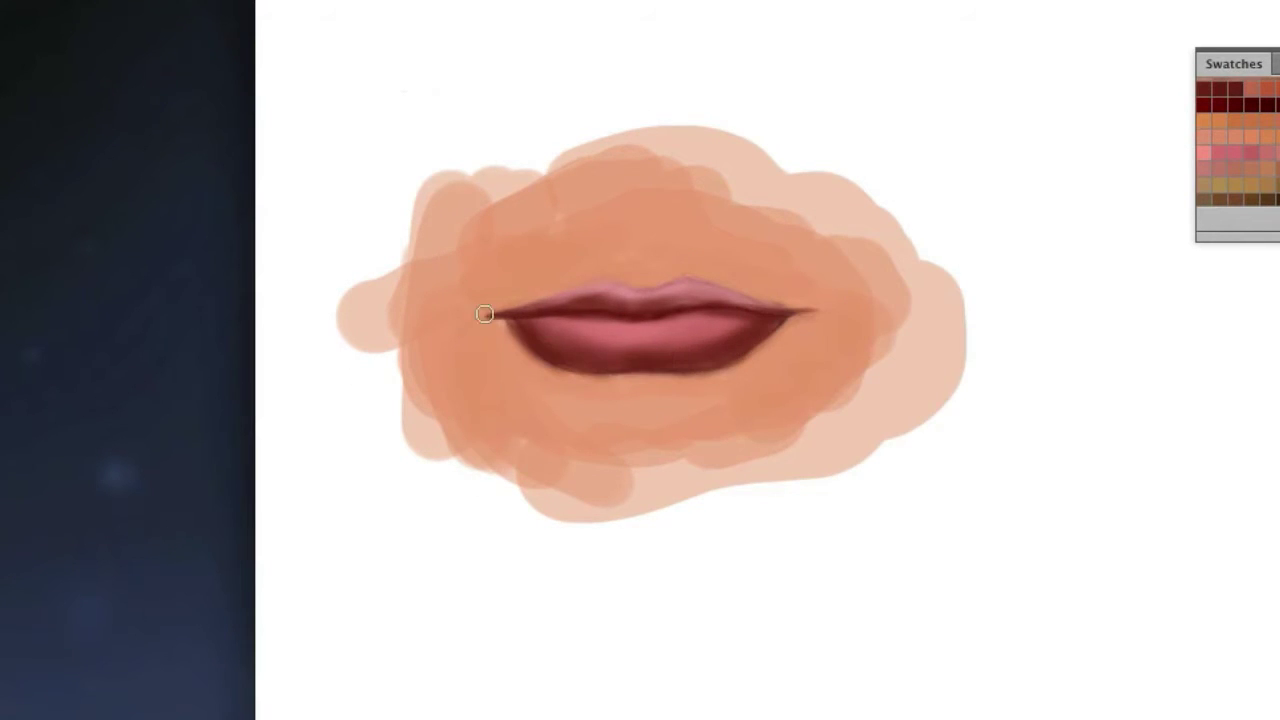
pyautogui.keyDown('alt'); pyautogui.click(551, 371); pyautogui.keyUp('alt')
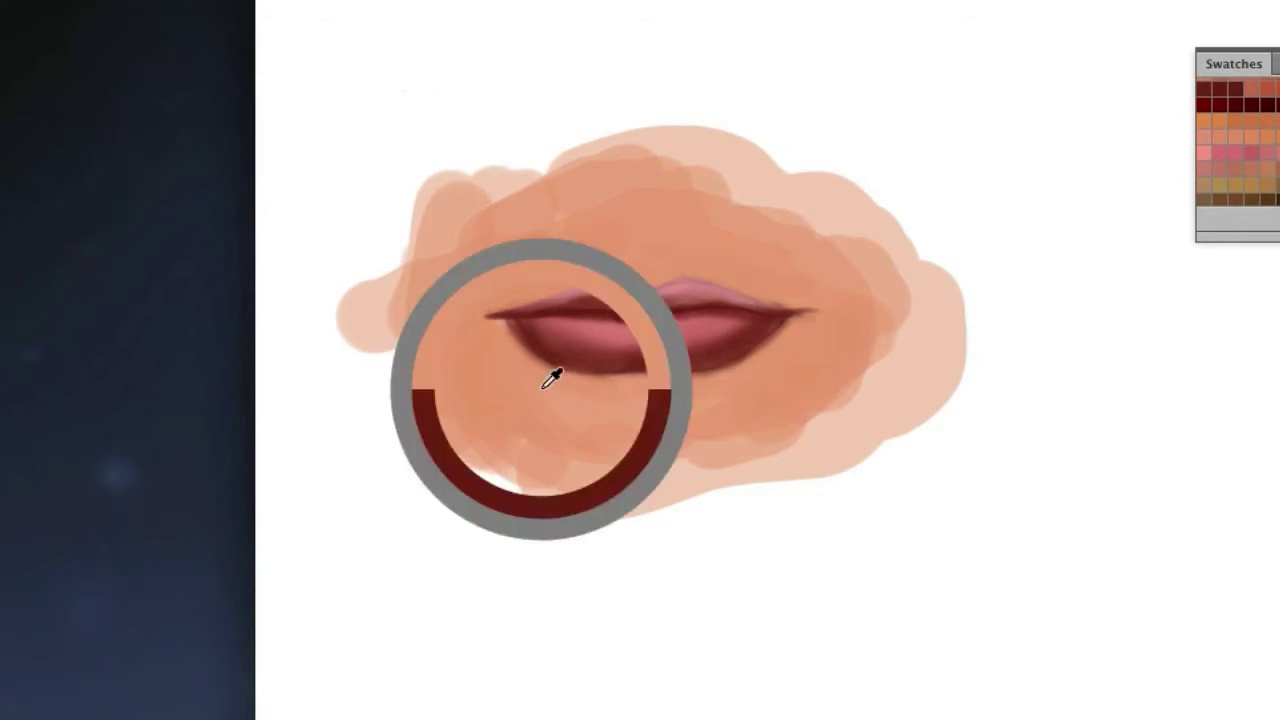
pyautogui.moveTo(514, 381)
pyautogui.mouseDown()
pyautogui.moveTo(543, 394)
pyautogui.moveTo(531, 366)
pyautogui.moveTo(554, 403)
pyautogui.moveTo(622, 394)
pyautogui.mouseUp()
# Enlarge the brush, then darken and blend the shadow under the lower lip
pyautogui.rightClick(771, 400)
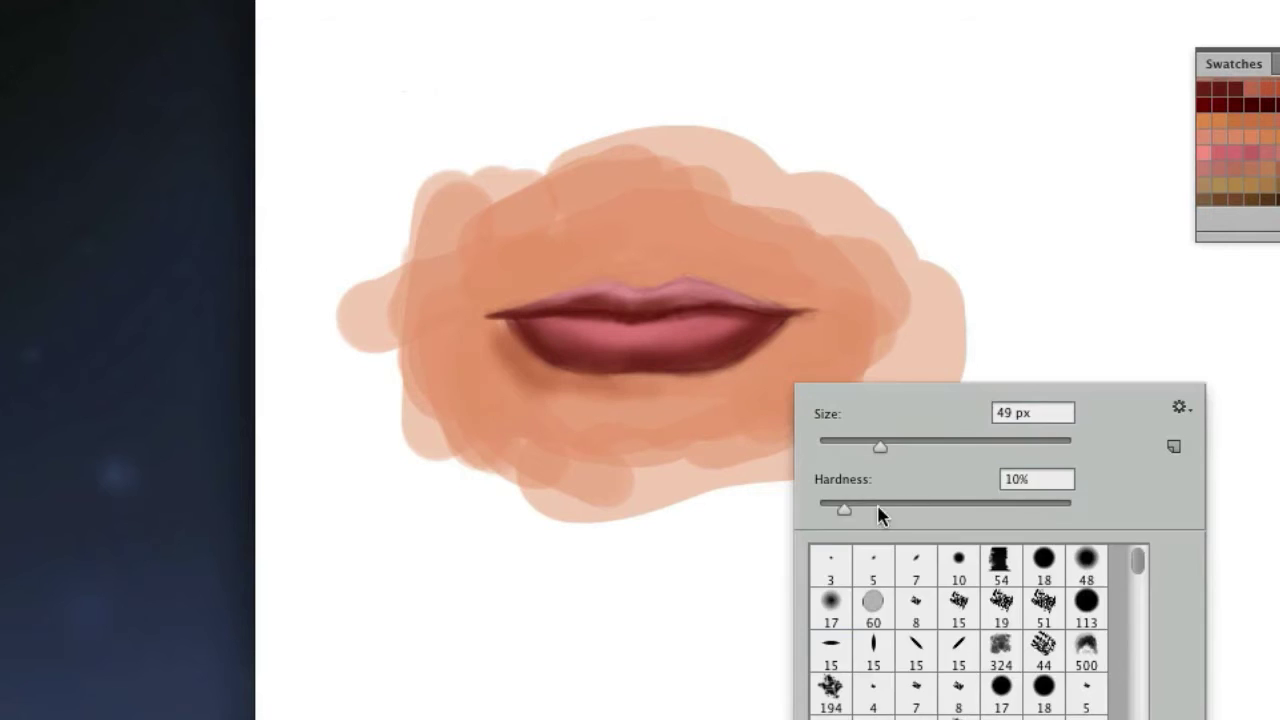
pyautogui.press('Escape')
pyautogui.keyDown('alt'); pyautogui.click(545, 342); pyautogui.keyUp('alt')
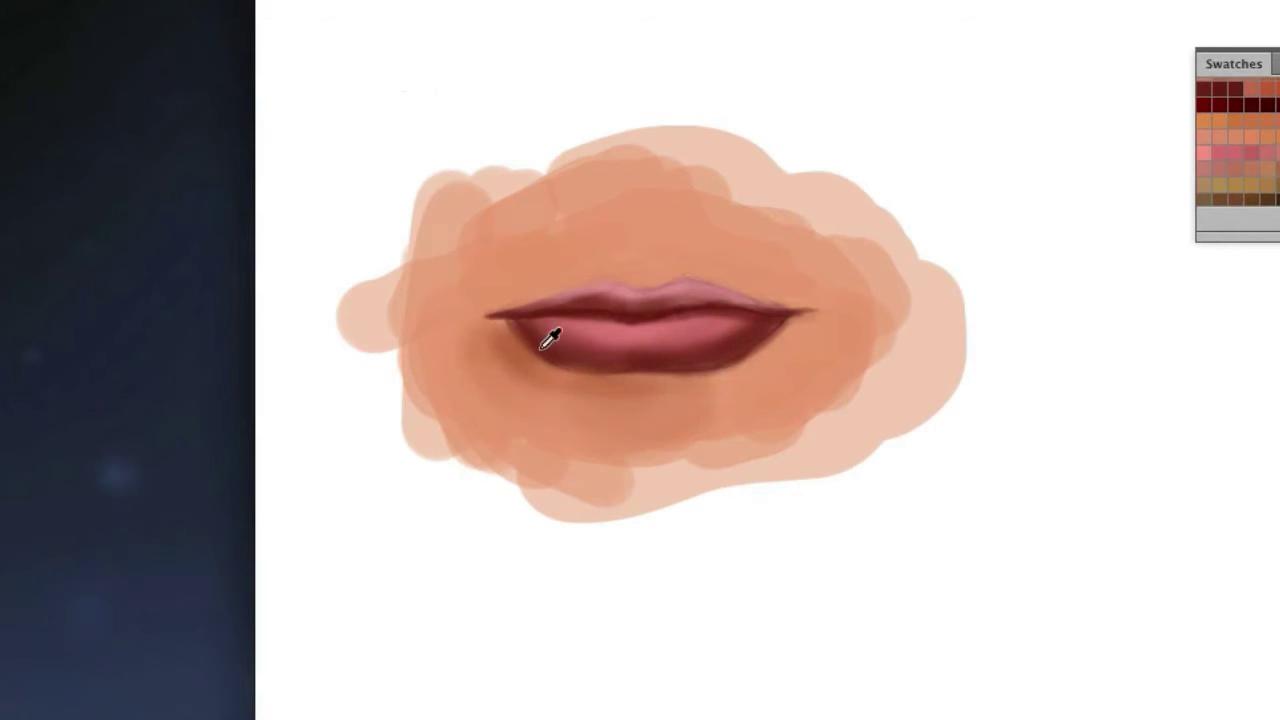
pyautogui.moveTo(549, 375)
pyautogui.mouseDown()
pyautogui.moveTo(694, 397)
pyautogui.moveTo(647, 422)
pyautogui.moveTo(451, 374)
pyautogui.moveTo(666, 406)
pyautogui.moveTo(640, 429)
pyautogui.moveTo(677, 411)
pyautogui.mouseUp()
pyautogui.keyDown('alt'); pyautogui.click(626, 371); pyautogui.keyUp('alt')
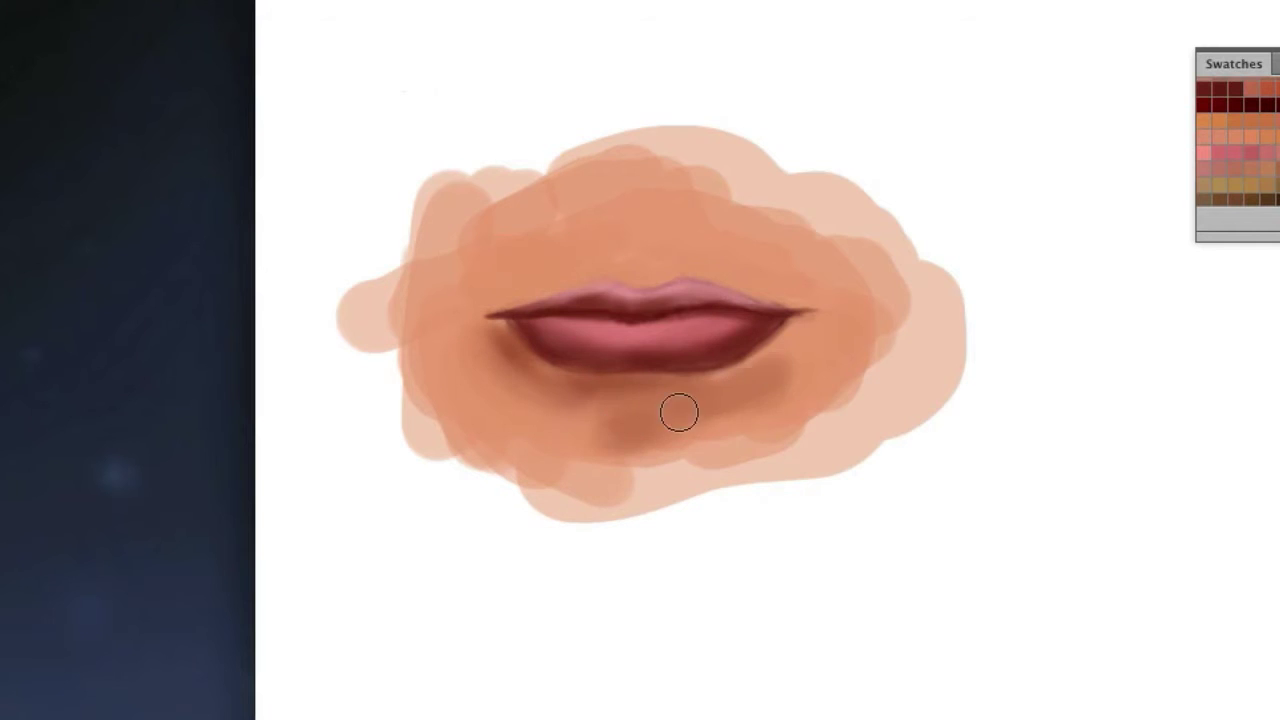
# Paint a soft, sampled skin shadow in the philtrum groove above the upper lip
pyautogui.keyDown('alt'); pyautogui.click(629, 303); pyautogui.keyUp('alt')
pyautogui.moveTo(628, 235)
pyautogui.mouseDown()
pyautogui.moveTo(645, 265)
pyautogui.moveTo(629, 266)
pyautogui.moveTo(634, 223)
pyautogui.moveTo(671, 267)
pyautogui.moveTo(619, 262)
pyautogui.mouseUp()
pyautogui.keyDown('alt'); pyautogui.click(691, 200); pyautogui.keyUp('alt')
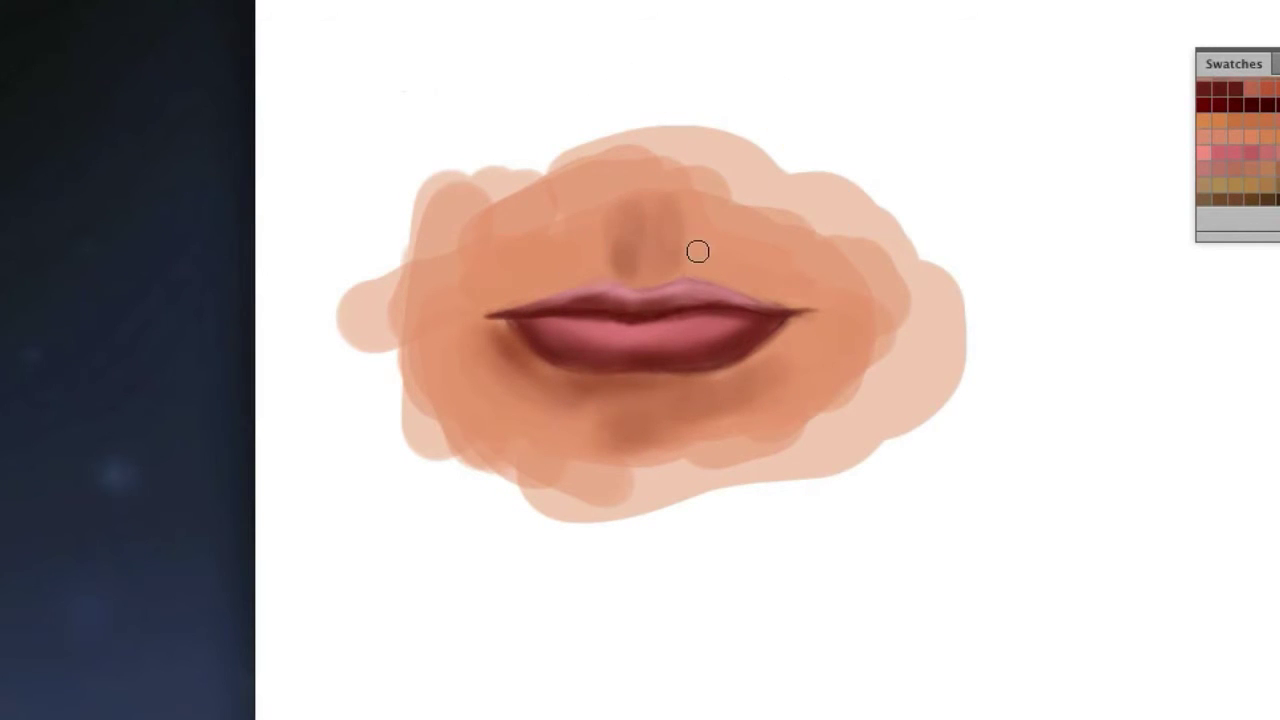
# Soften the groove shadow and jot the note "Add highlieght" above the lips
pyautogui.moveTo(698, 251); pyautogui.dragTo(611, 261)
pyautogui.press('[')
pyautogui.press('[')
pyautogui.press('[')
pyautogui.moveTo(412, 66)
pyautogui.mouseDown()
pyautogui.moveTo(760, 46)
pyautogui.moveTo(836, 64)
pyautogui.mouseUp()
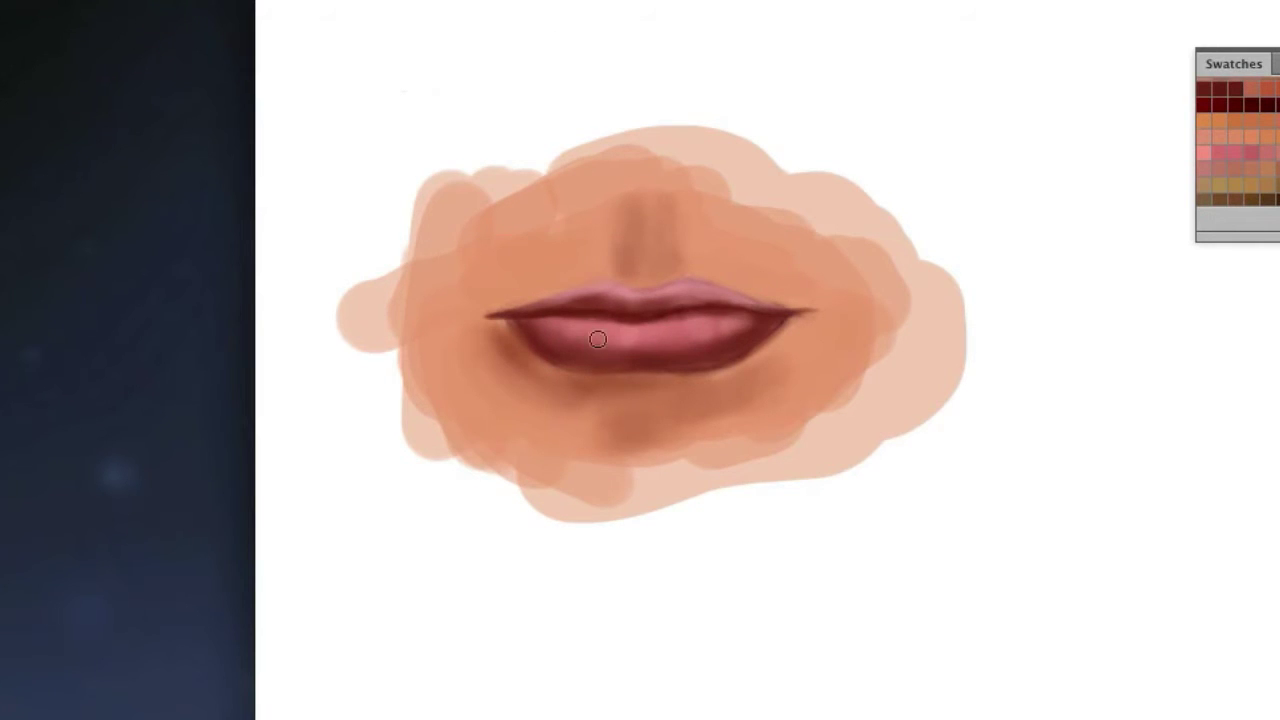
# Dab light highlights on the lower lip with an 8–14 px brush at 20% opacity
pyautogui.moveTo(682, 318); pyautogui.dragTo(684, 334)
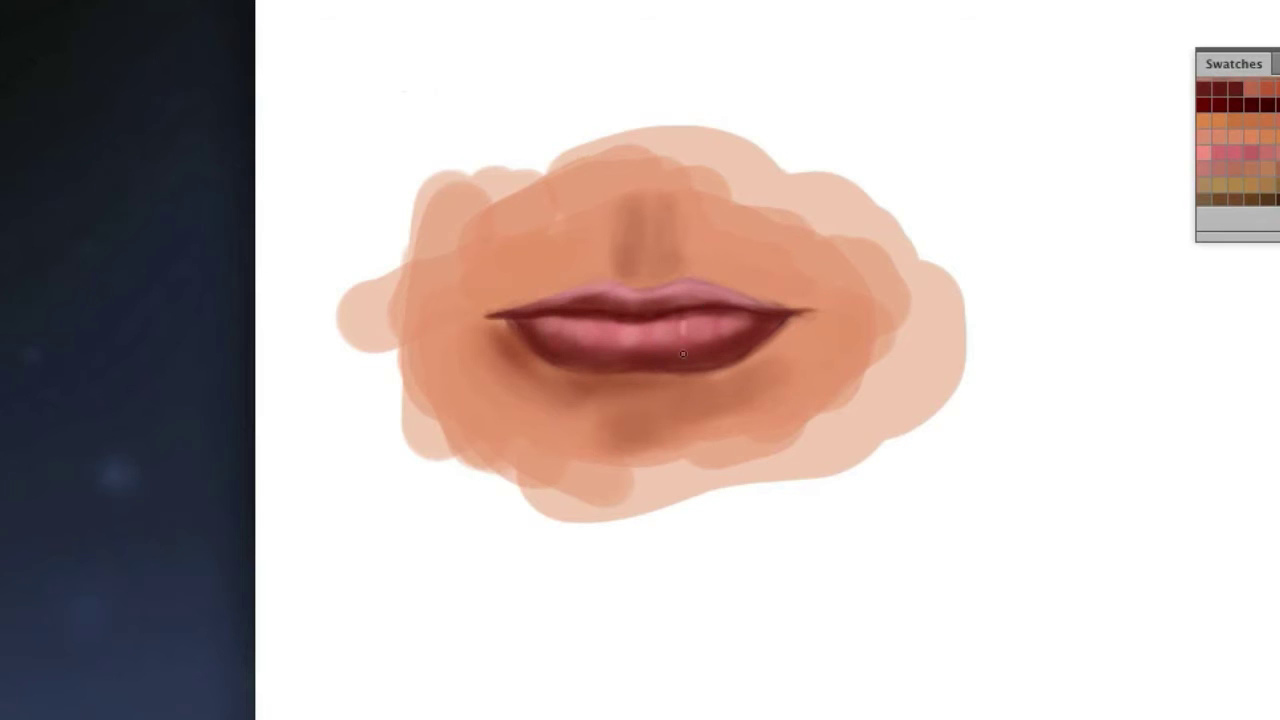
pyautogui.press(']')
pyautogui.press(']')
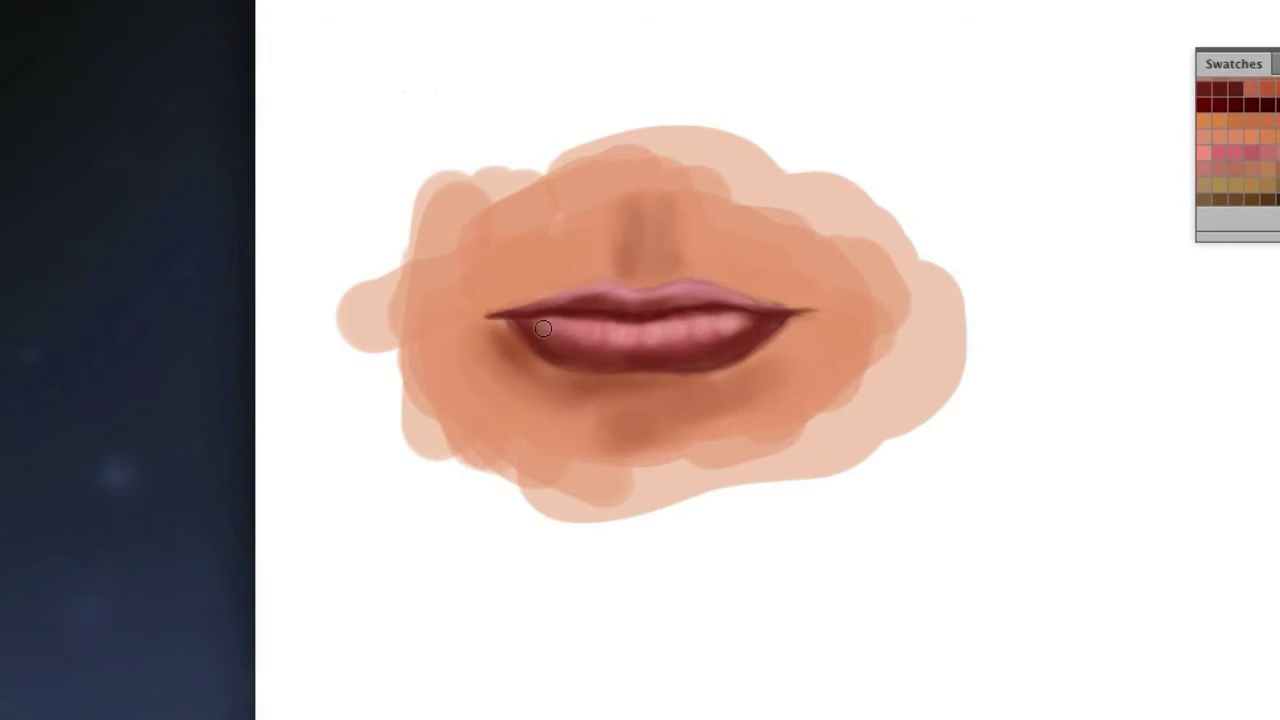
pyautogui.press(']')
pyautogui.press('[')
pyautogui.press(']')
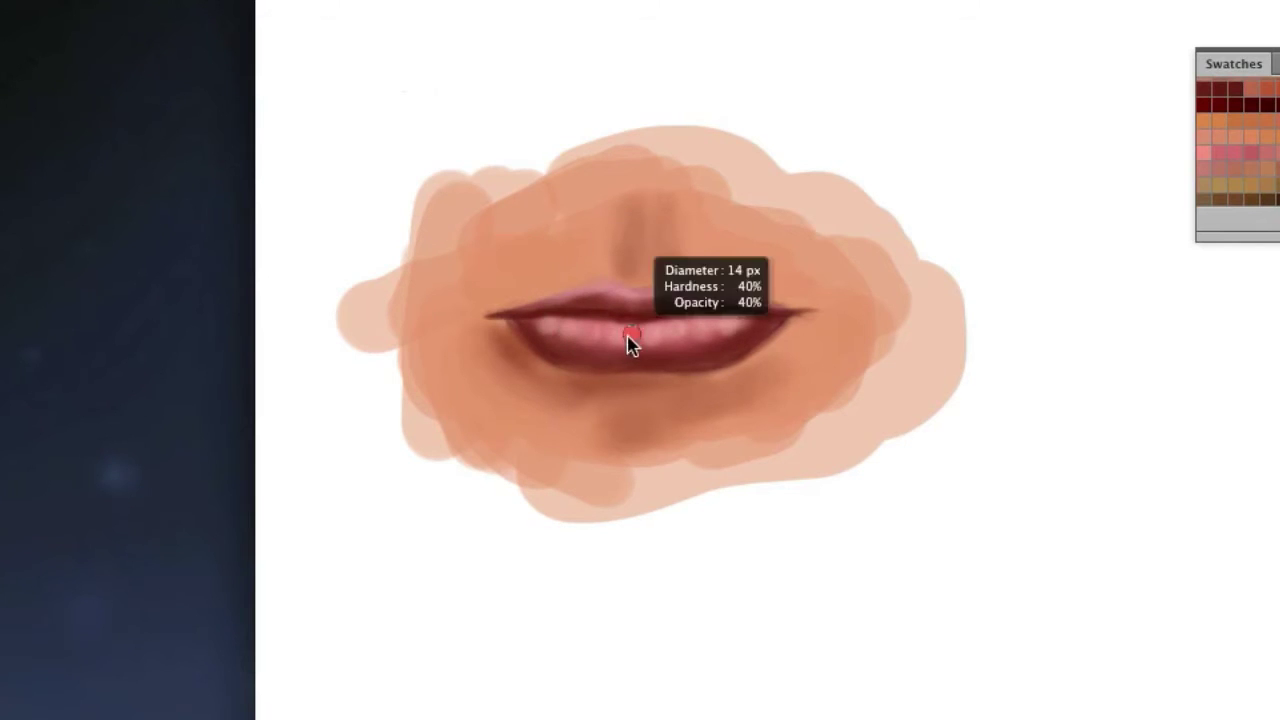
pyautogui.press(']')
pyautogui.moveTo(661, 349); pyautogui.dragTo(660, 343)
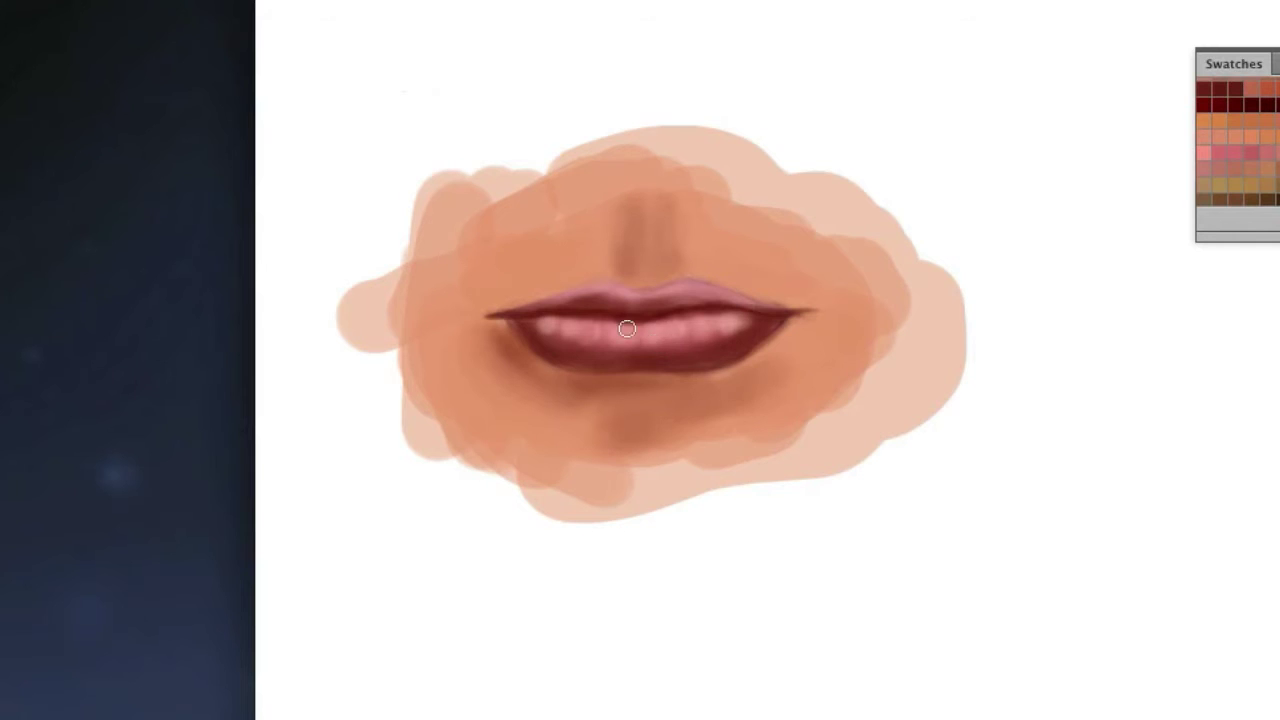
pyautogui.press(']')
# Pick a small brush tip, enlarge it, and paint a darker shadow under the lower lip
pyautogui.rightClick(724, 315)
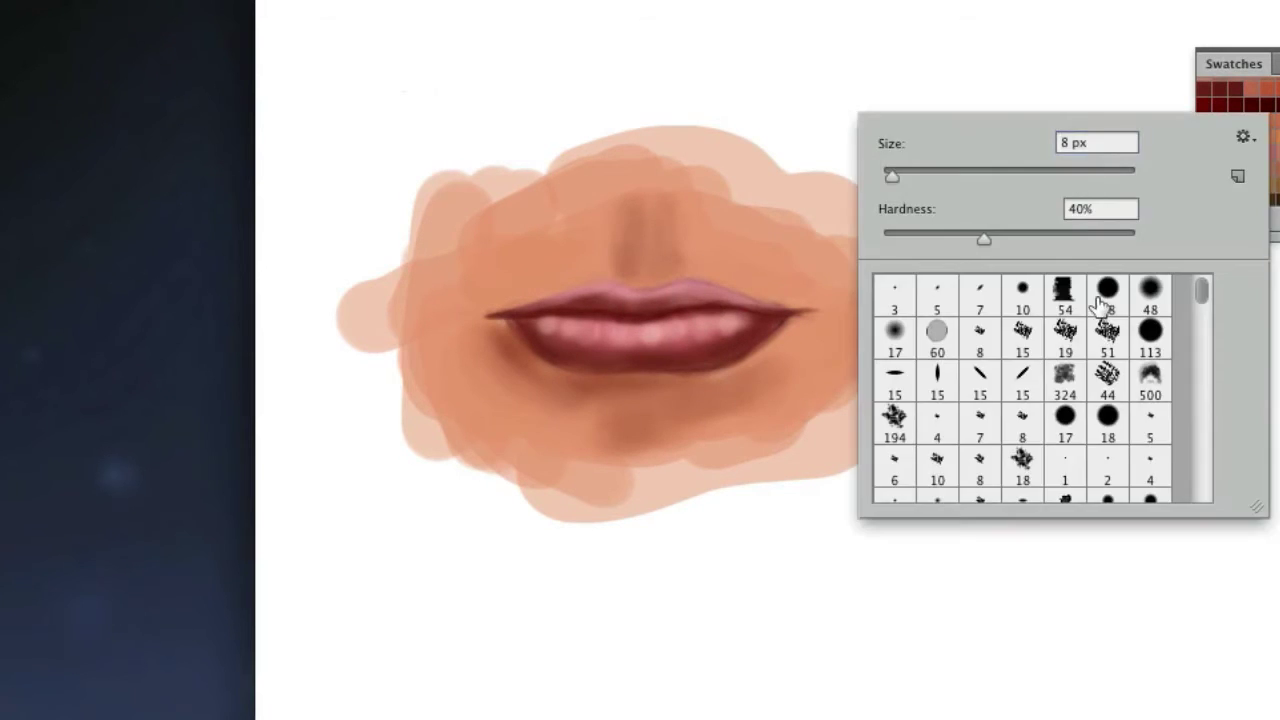
pyautogui.doubleClick(1108, 296)
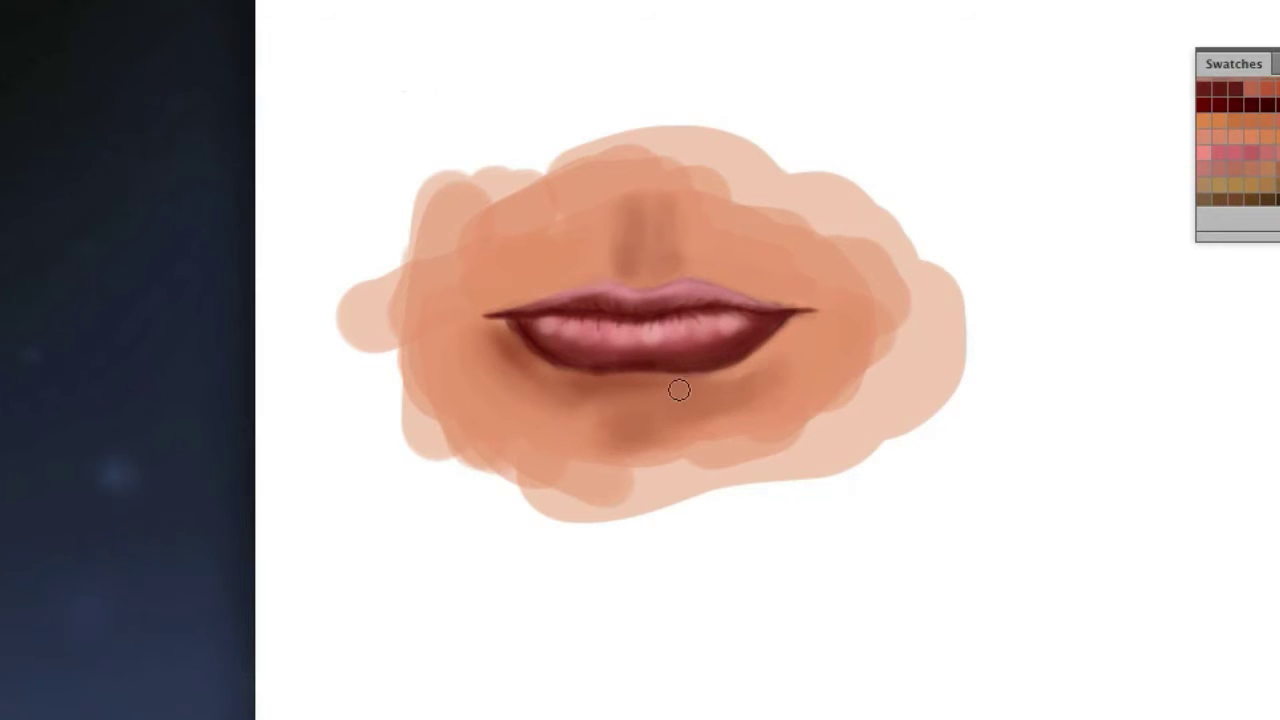
pyautogui.press(']')
pyautogui.press(']')
pyautogui.press(']')
pyautogui.moveTo(630, 385); pyautogui.dragTo(497, 360)
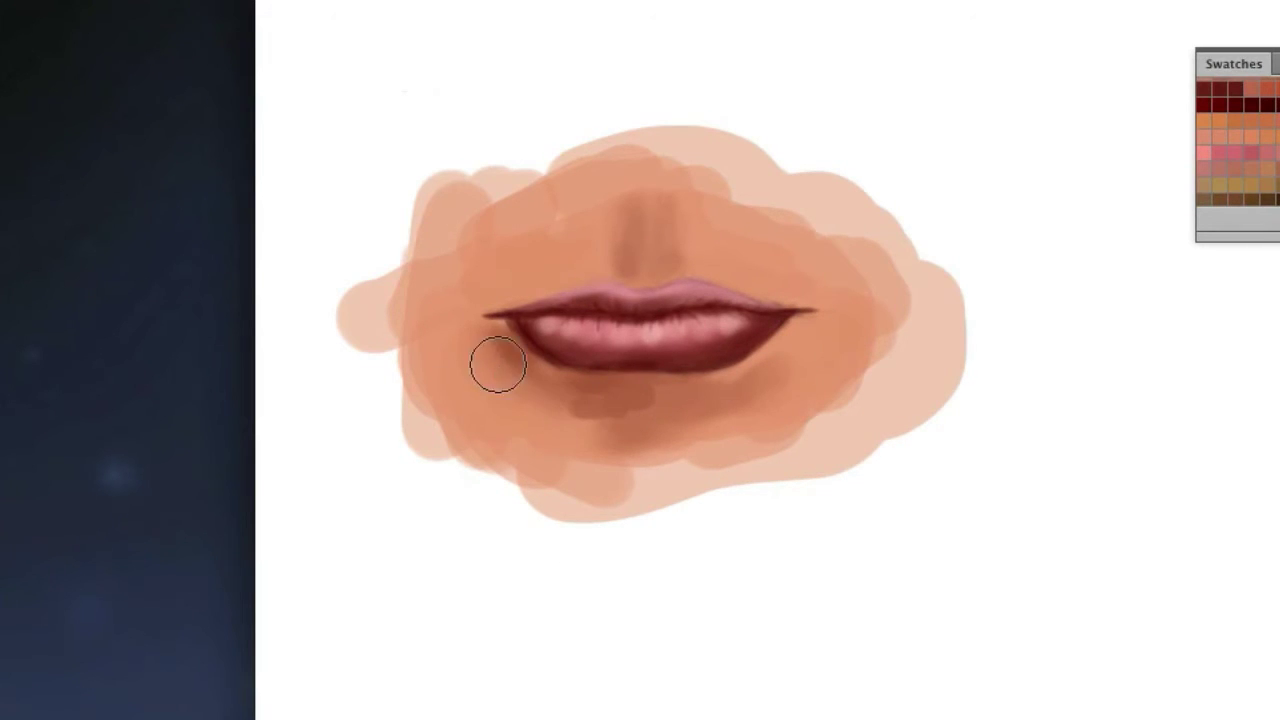
# Blend the lip area with an 8 px brush using skin tones sampled near the upper lip and corner
pyautogui.rightClick(691, 405)
pyautogui.press('Escape')
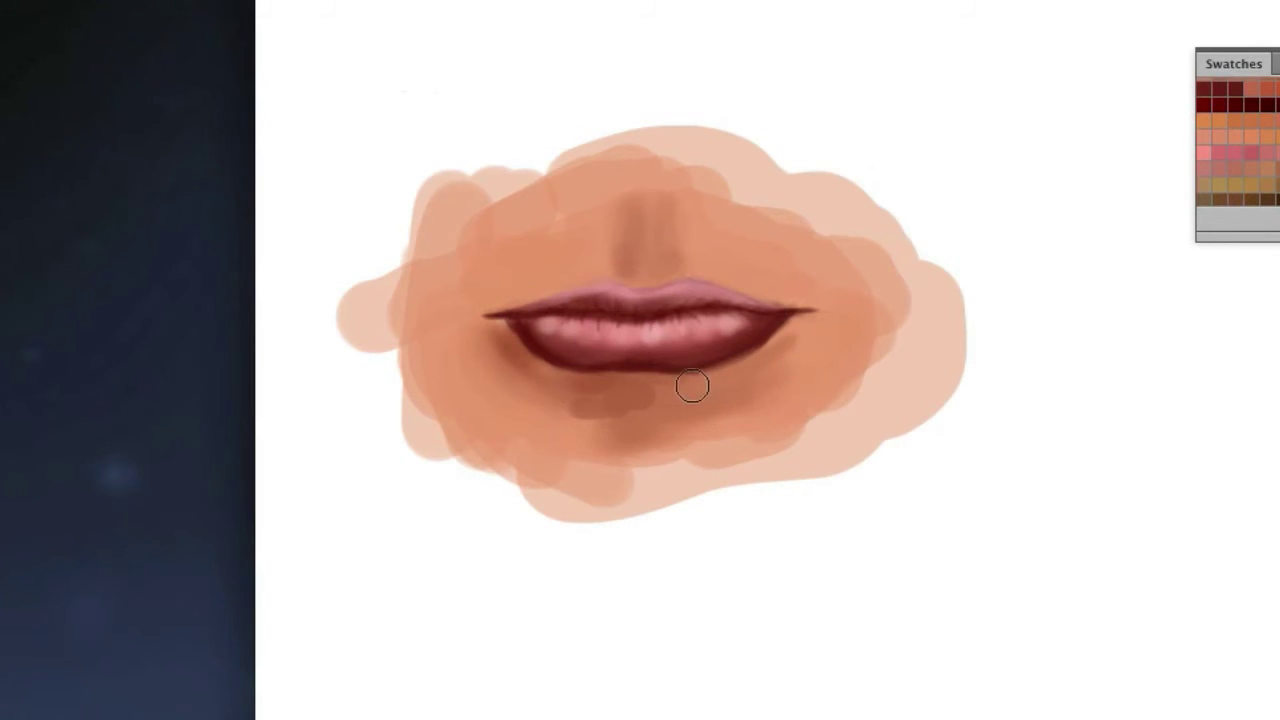
pyautogui.moveTo(471, 324); pyautogui.dragTo(560, 309)
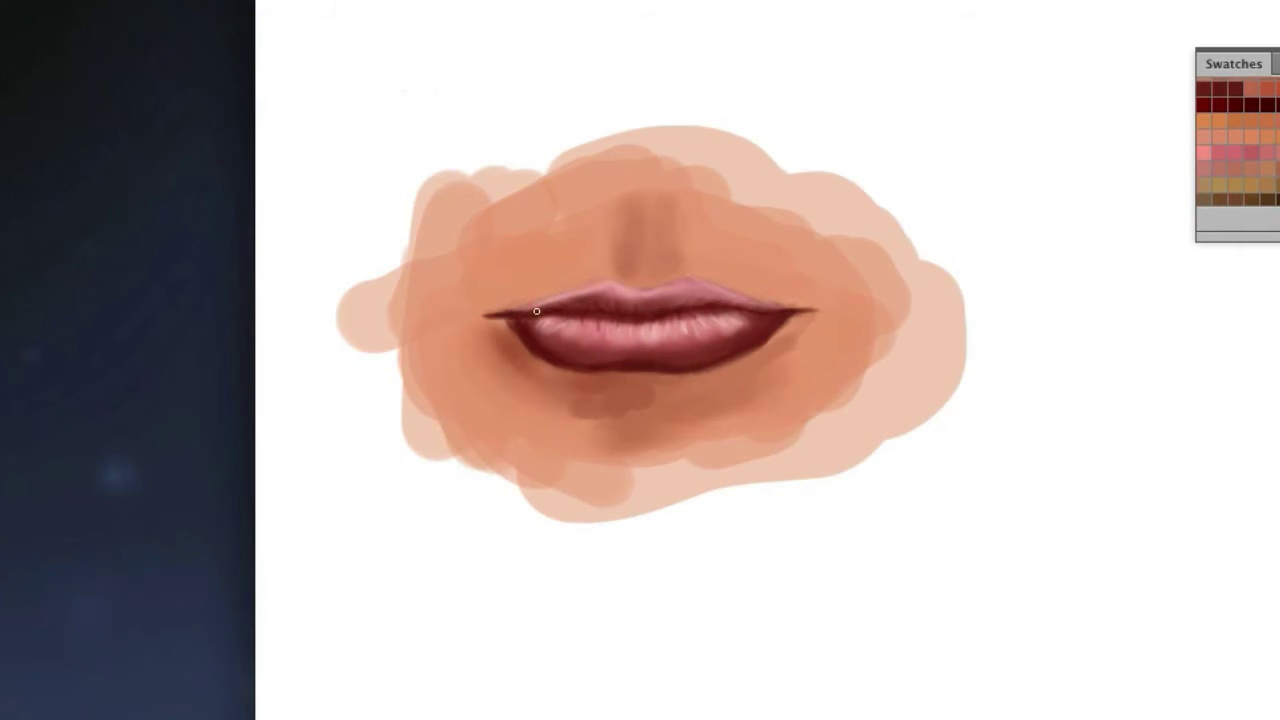
pyautogui.keyDown('alt'); pyautogui.click(668, 262); pyautogui.keyUp('alt')
pyautogui.keyDown('alt'); pyautogui.click(784, 331); pyautogui.keyUp('alt')
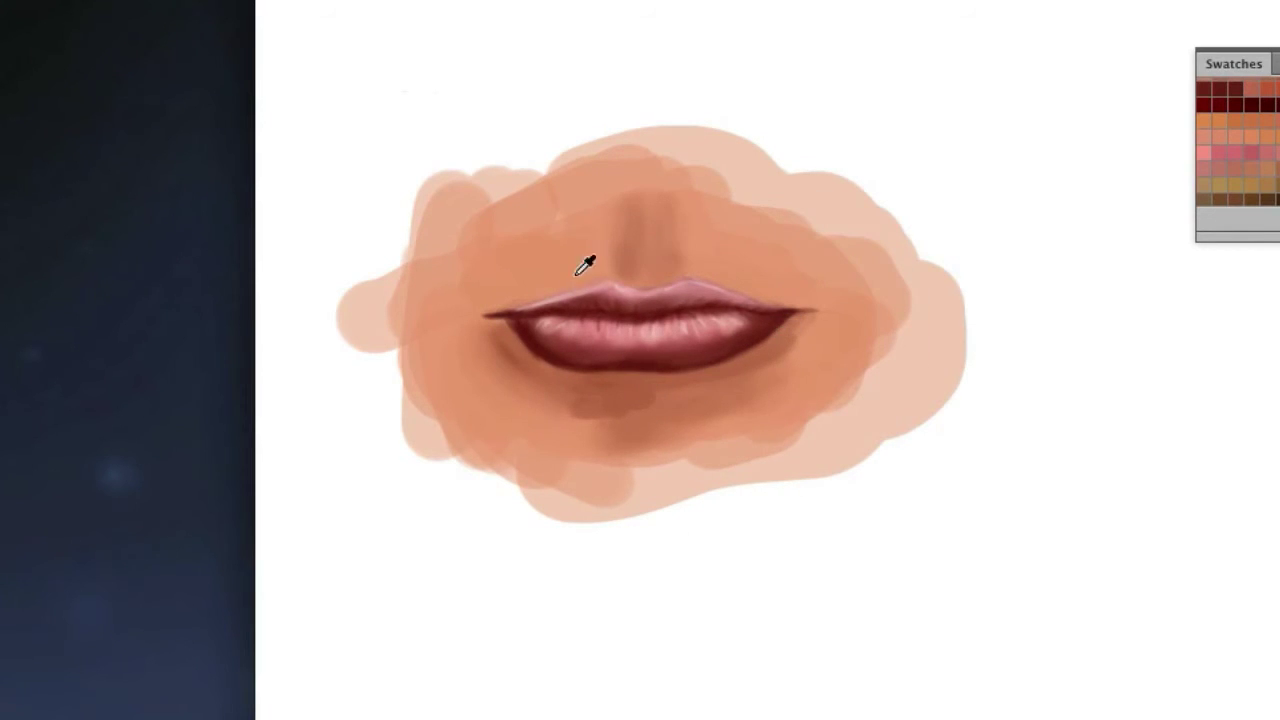
pyautogui.rightClick(451, 327)
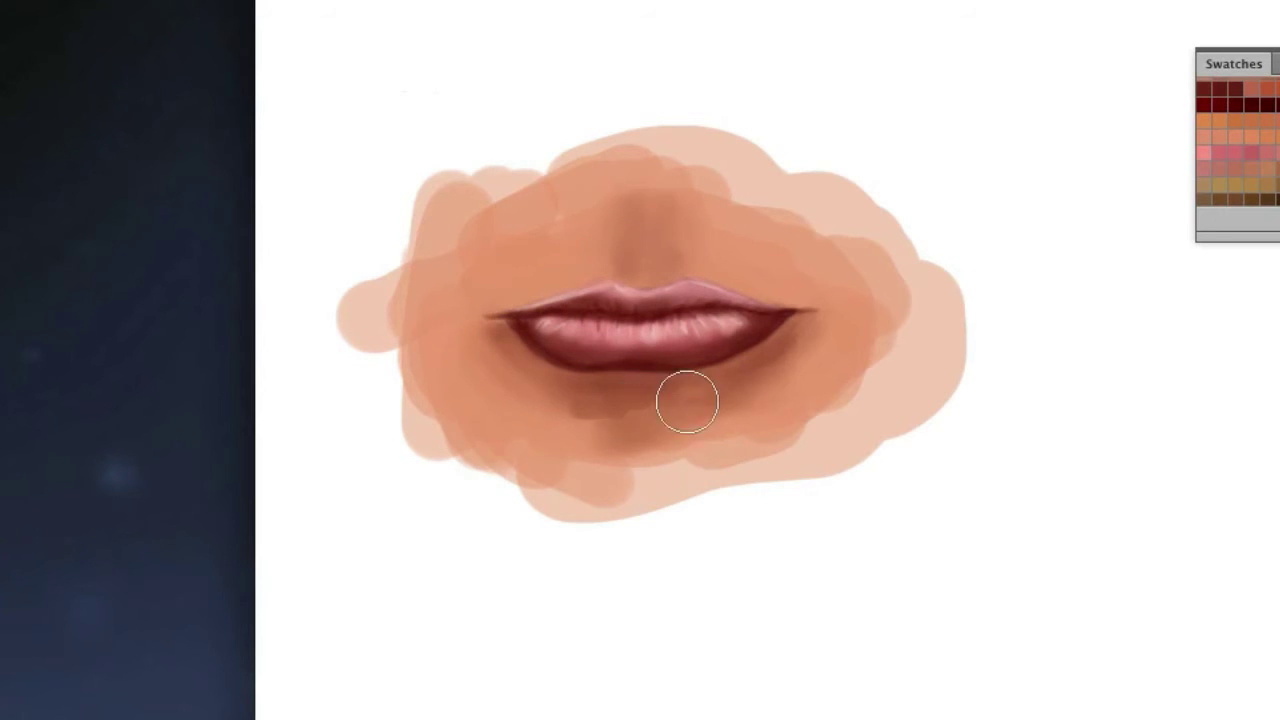
# Blend the peach patch's lower edge with darker shading beneath the lower lip
pyautogui.keyDown('alt'); pyautogui.click(531, 265); pyautogui.keyUp('alt')
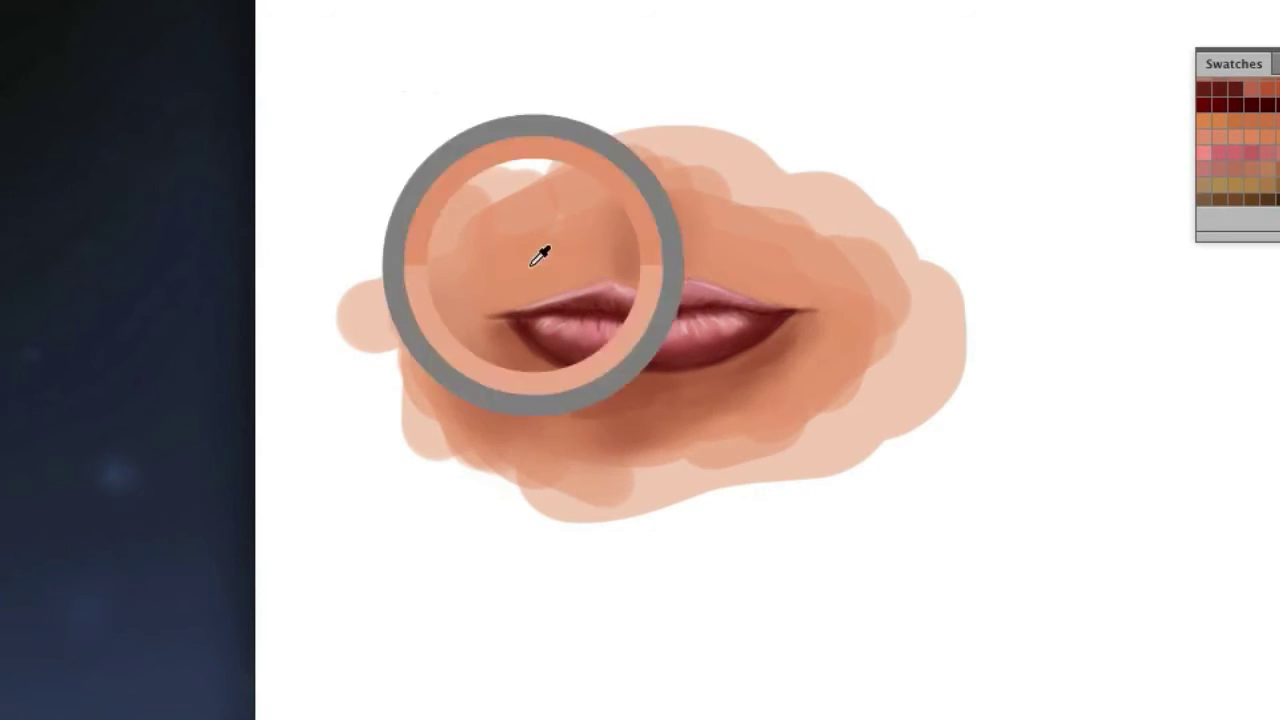
pyautogui.moveTo(466, 369); pyautogui.dragTo(646, 451)
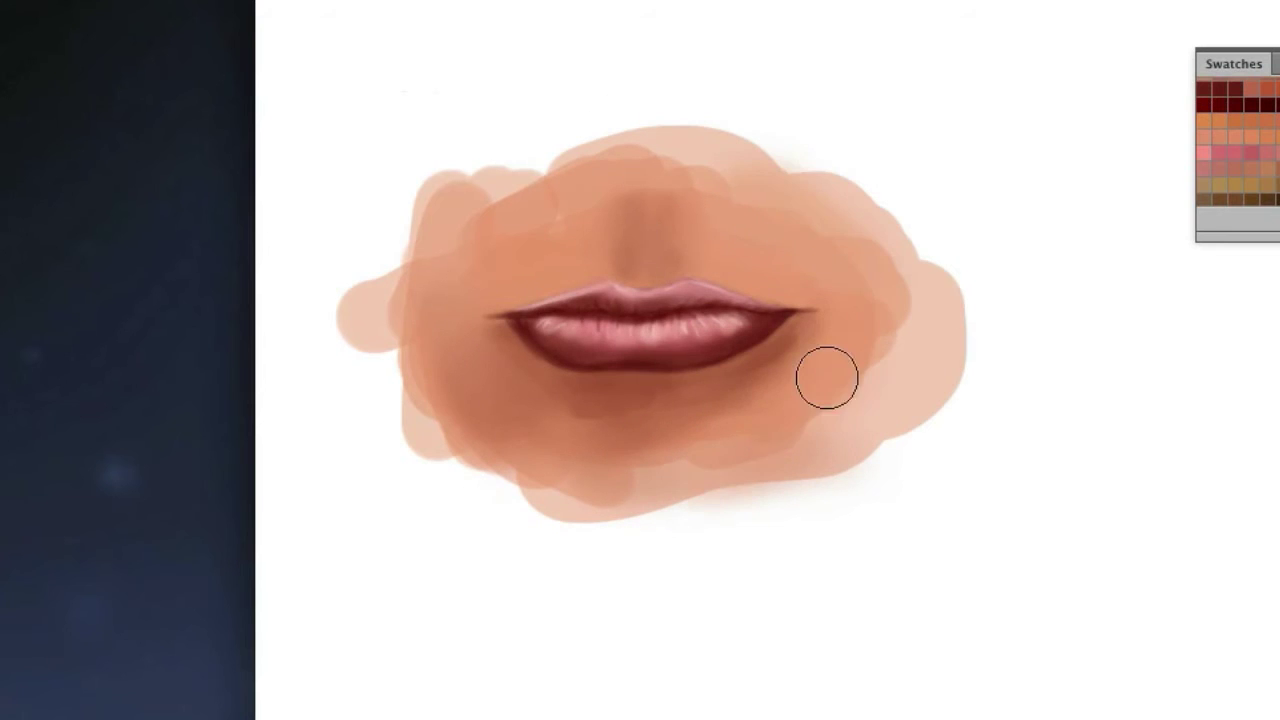
pyautogui.moveTo(826, 378)
pyautogui.mouseDown()
pyautogui.moveTo(686, 474)
pyautogui.moveTo(607, 509)
pyautogui.mouseUp()
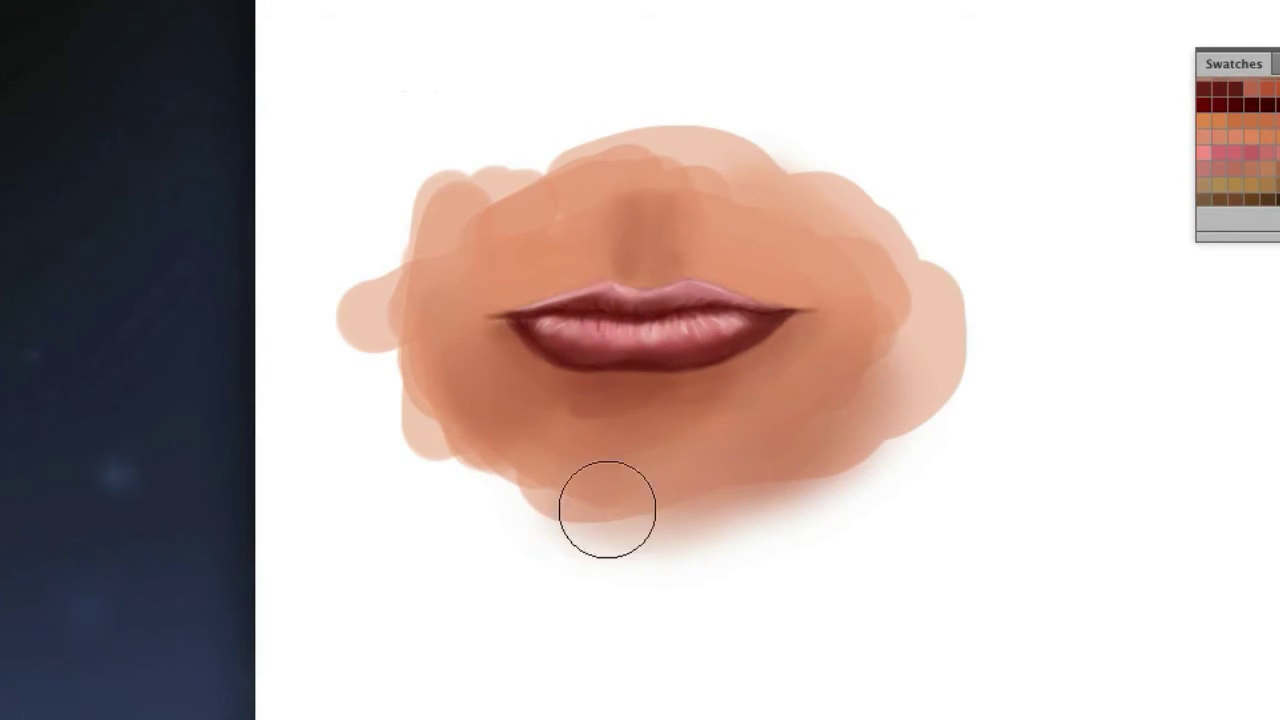
# Dab light pink glossy glints on the lower lip with a 7–10 px brush, then zoom in
pyautogui.rightClick(730, 176)
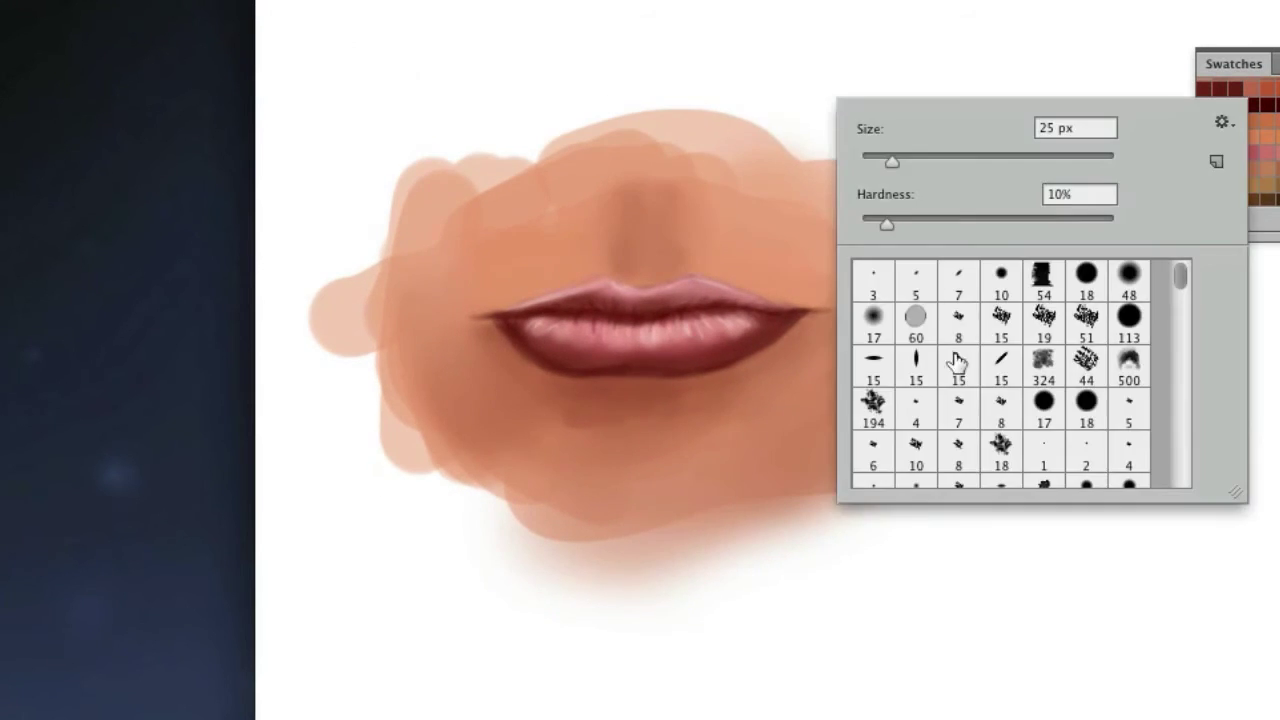
pyautogui.click(1001, 275)
pyautogui.press('Return')
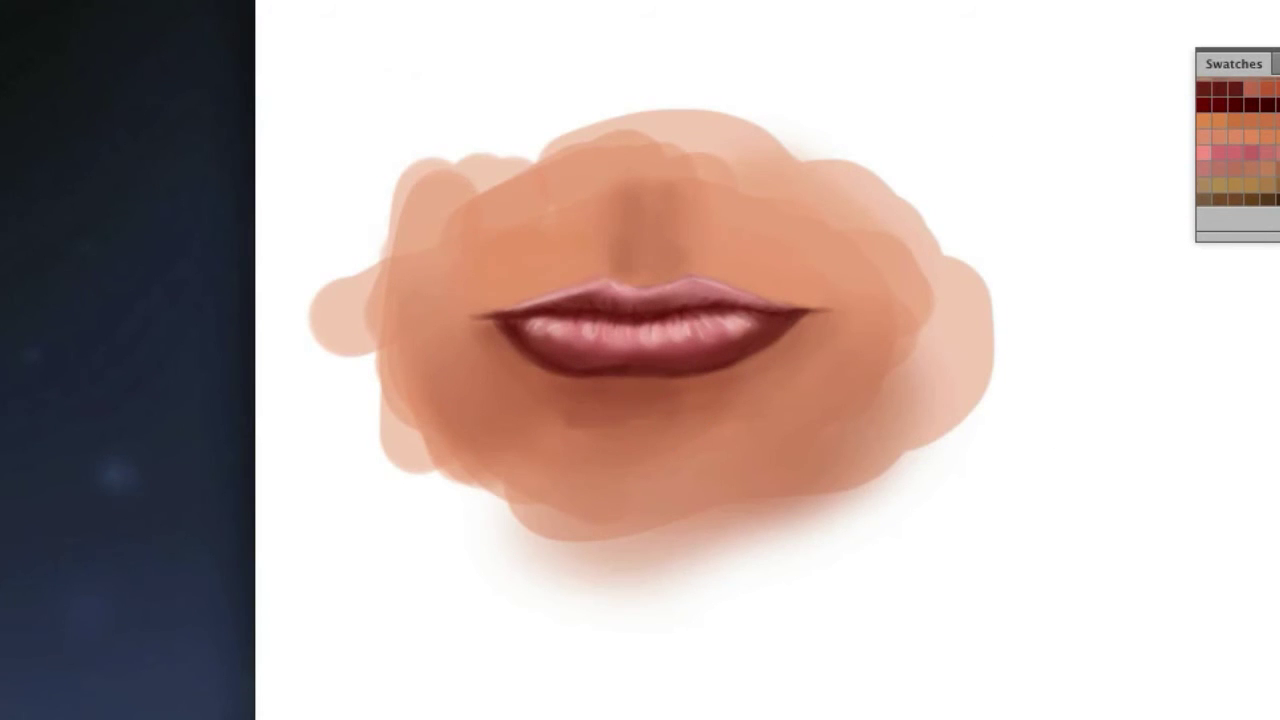
pyautogui.press('F5')
pyautogui.click(851, 91)
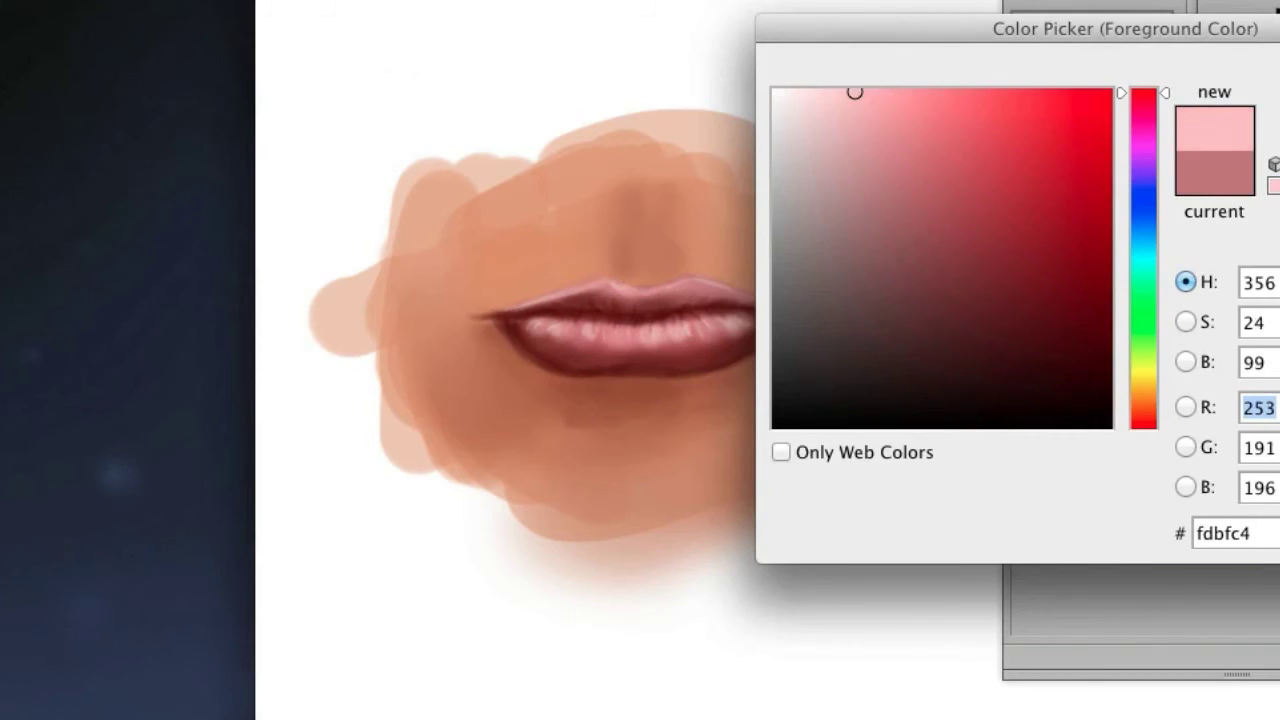
pyautogui.press('Return')
pyautogui.press('F5')
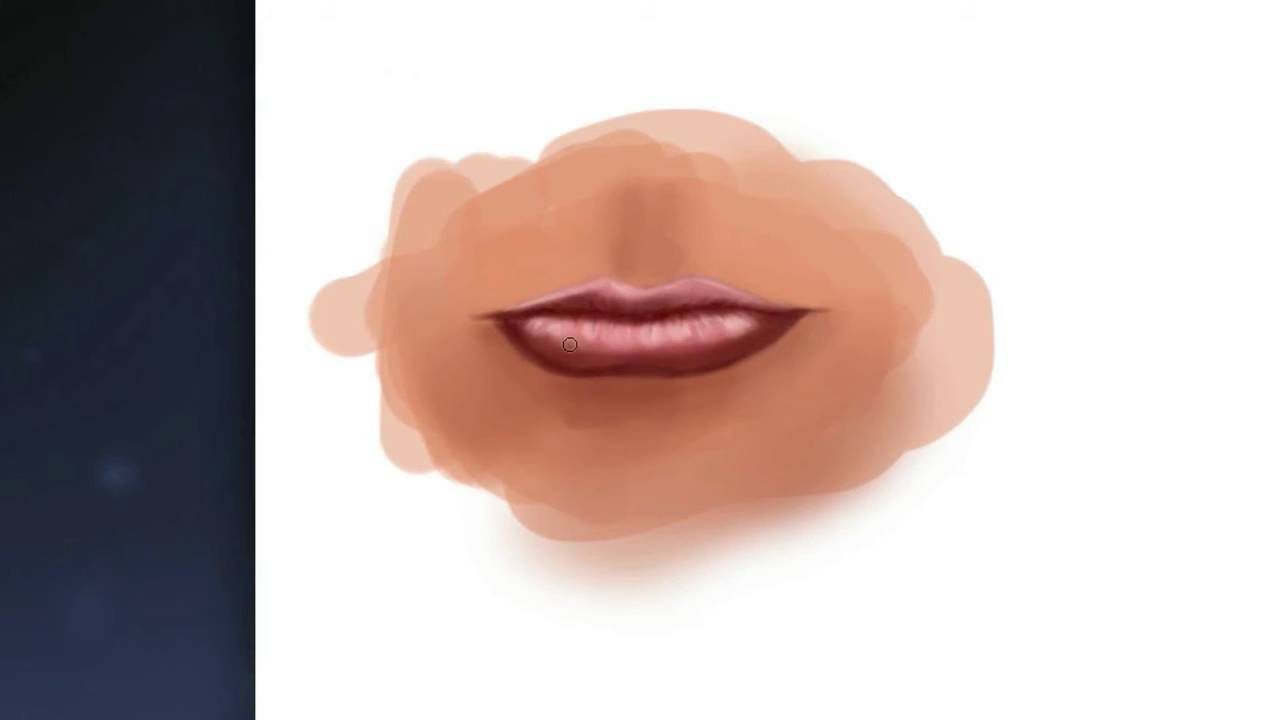
pyautogui.moveTo(547, 335); pyautogui.dragTo(546, 345)
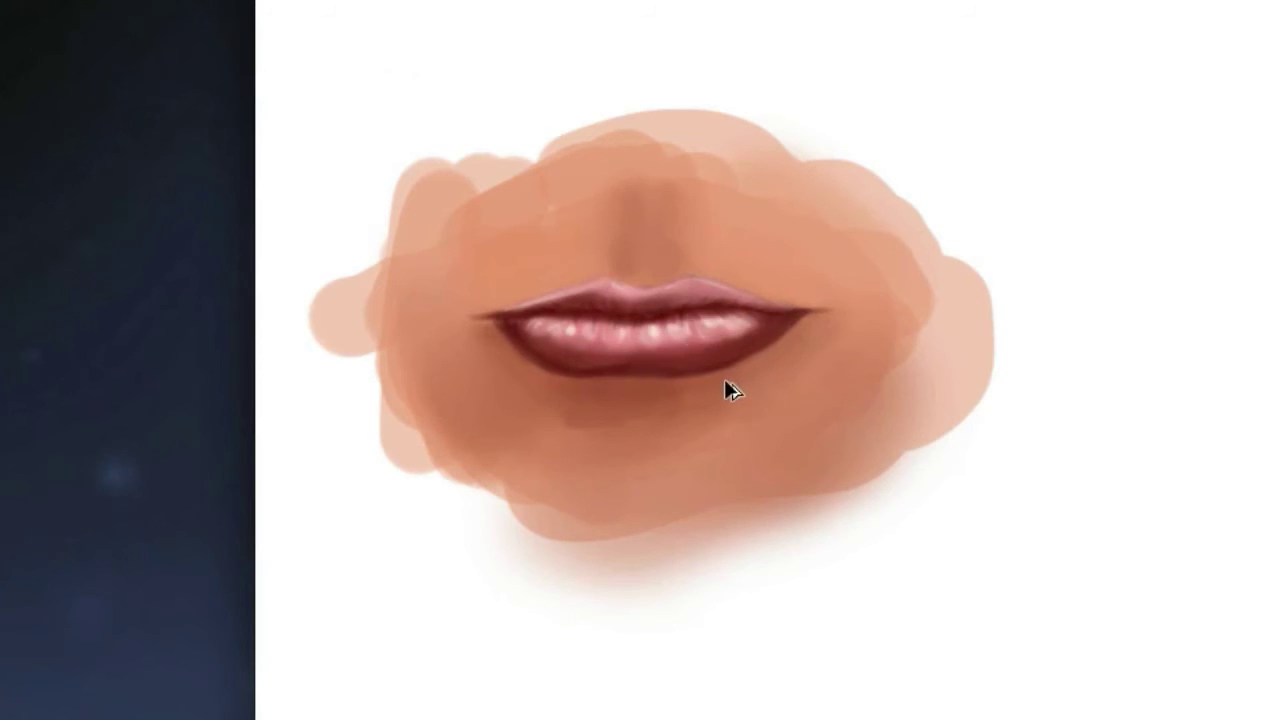
pyautogui.click(828, 417)
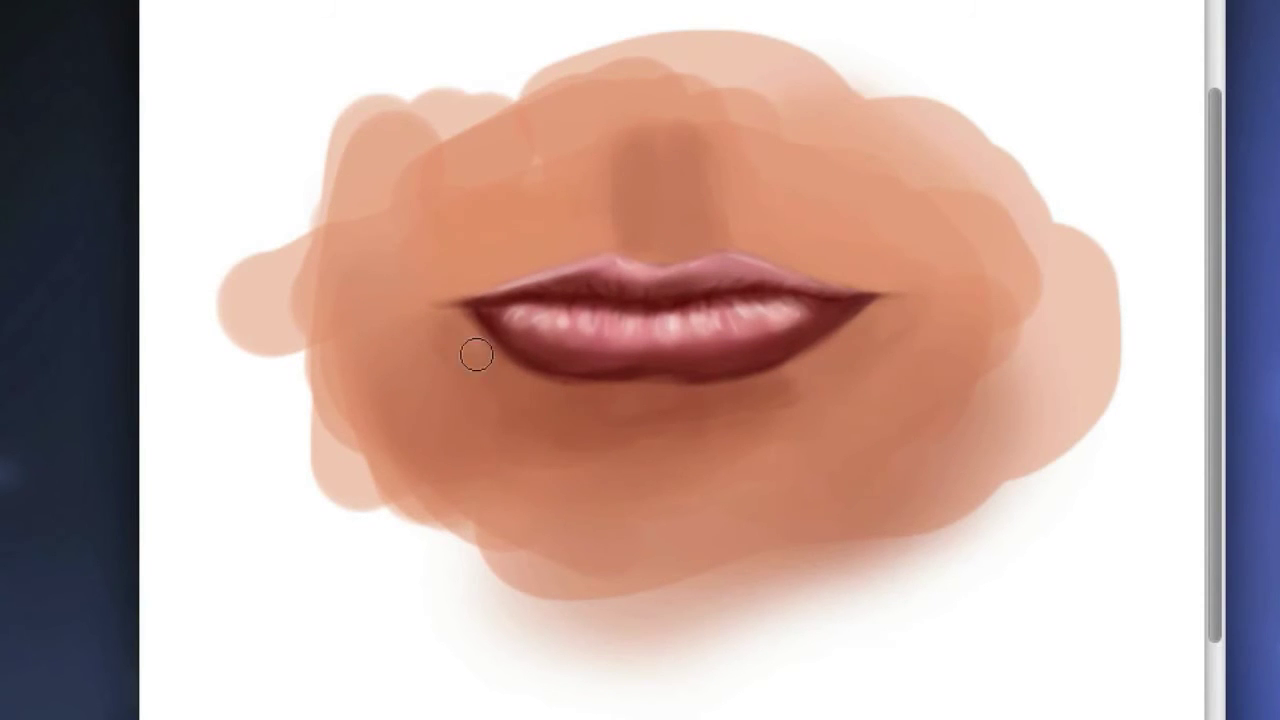
# Sample the skin under the lower lip, zoom in, and shrink the brush to 4 px and below
pyautogui.press('alt')
pyautogui.keyDown('alt'); pyautogui.click(527, 365); pyautogui.keyUp('alt')
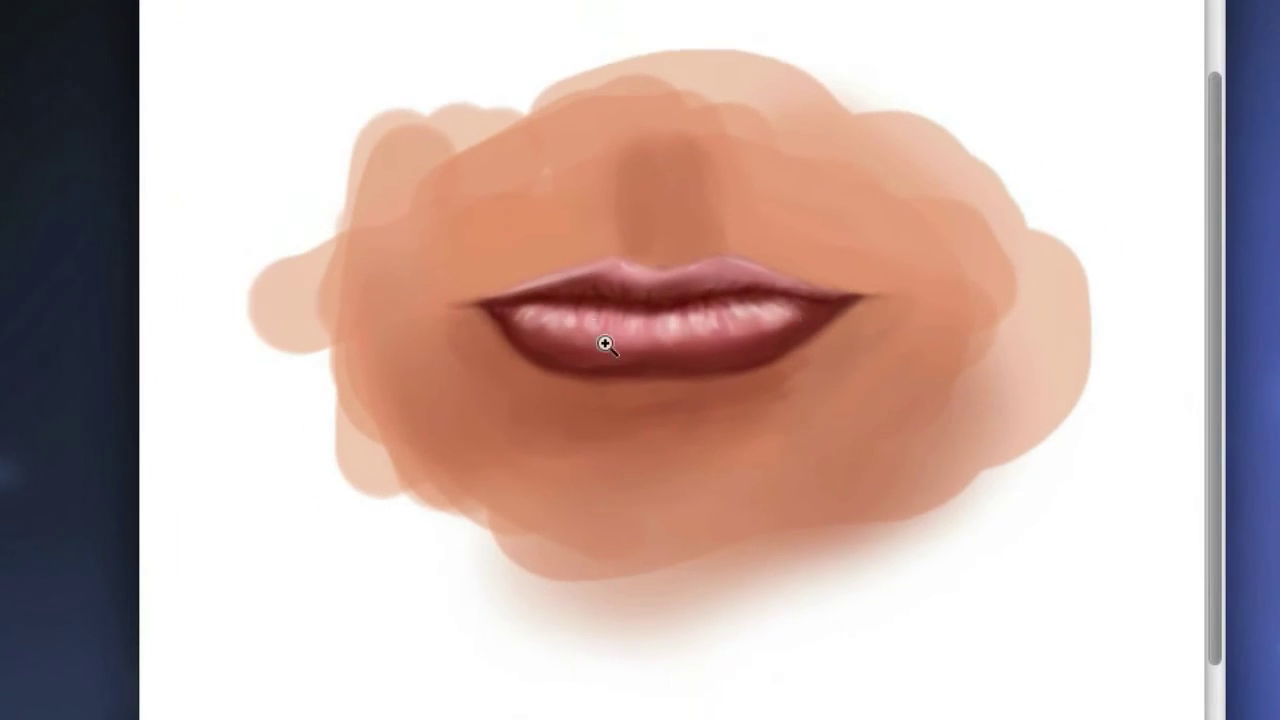
pyautogui.hotkey('ctrl', '+')
pyautogui.rightClick(694, 207)
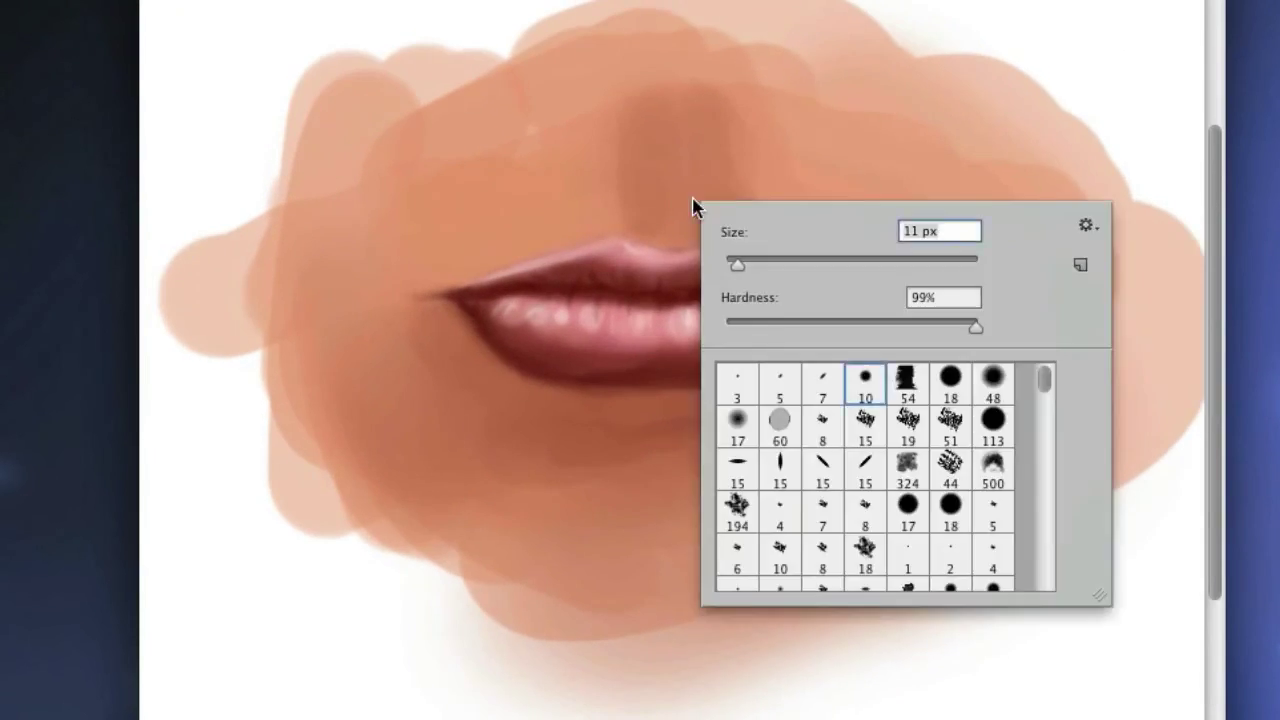
pyautogui.write('4')
pyautogui.press('Return')
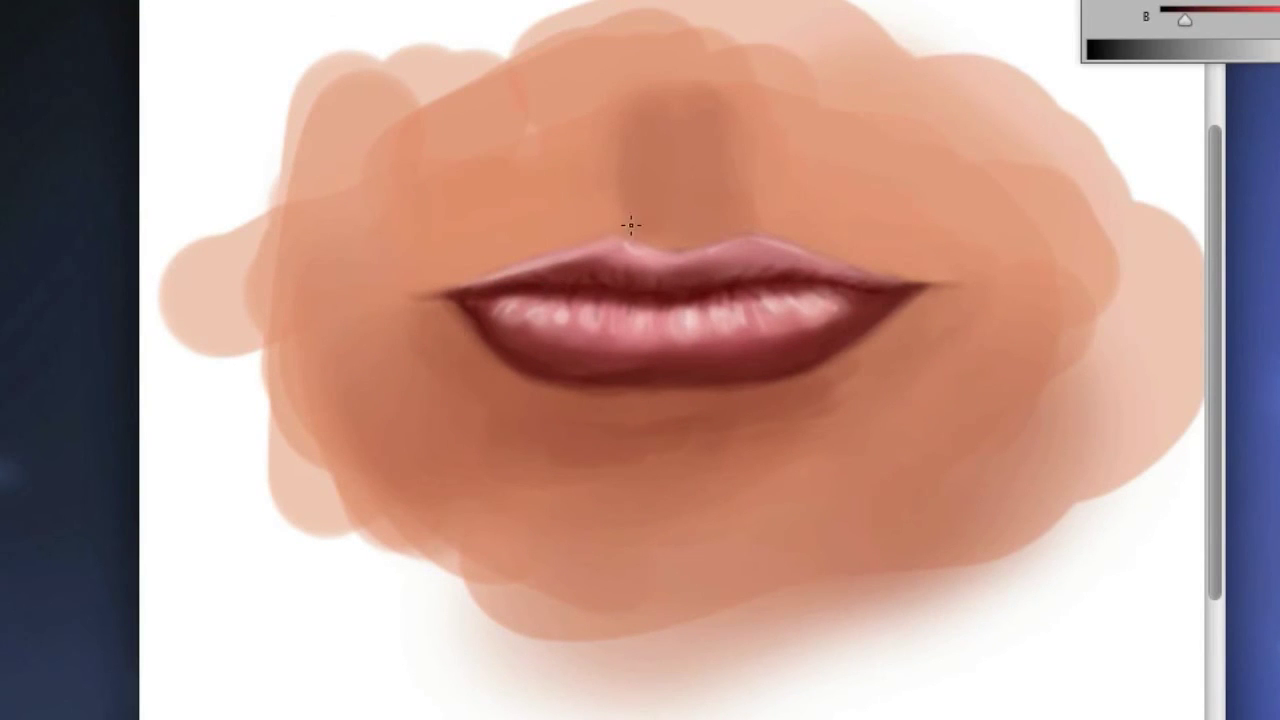
pyautogui.moveTo(543, 251); pyautogui.dragTo(500, 229)
# Soften the left lip corner's dark shadow with sampled skin tone using a 17 px brush
pyautogui.rightClick(399, 273)
pyautogui.press('Return')
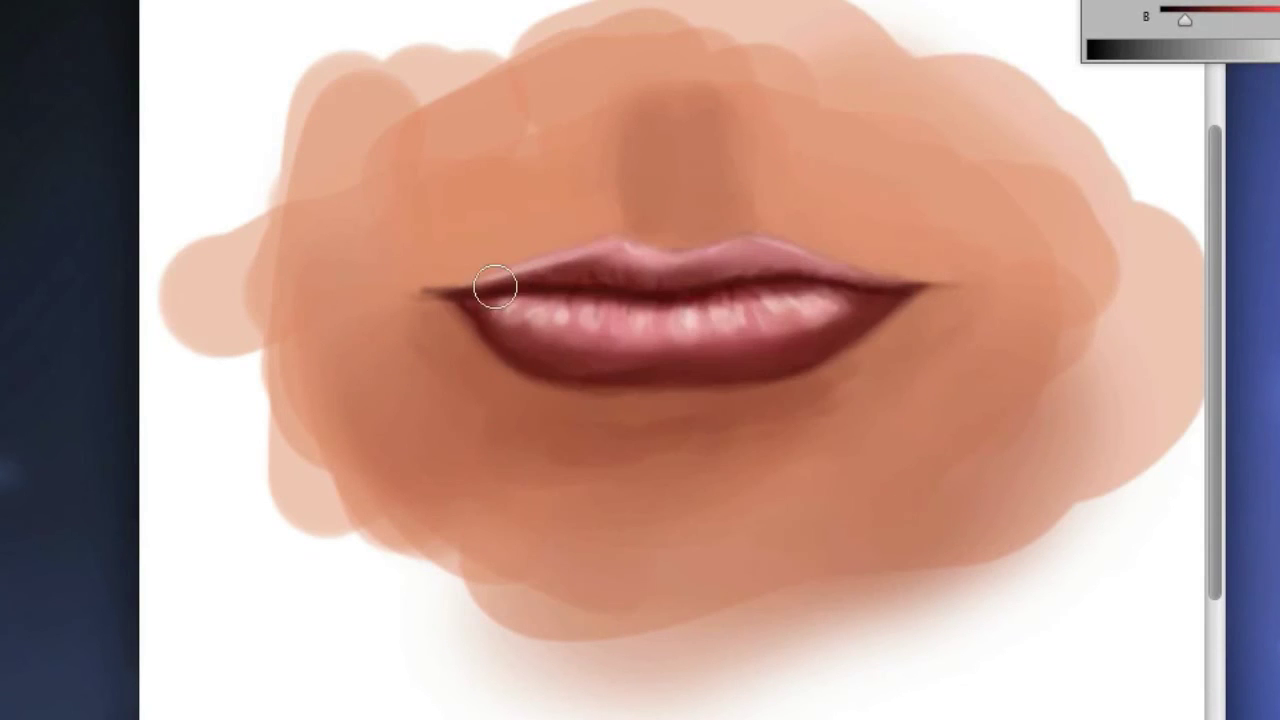
pyautogui.keyDown('alt'); pyautogui.click(449, 263); pyautogui.keyUp('alt')
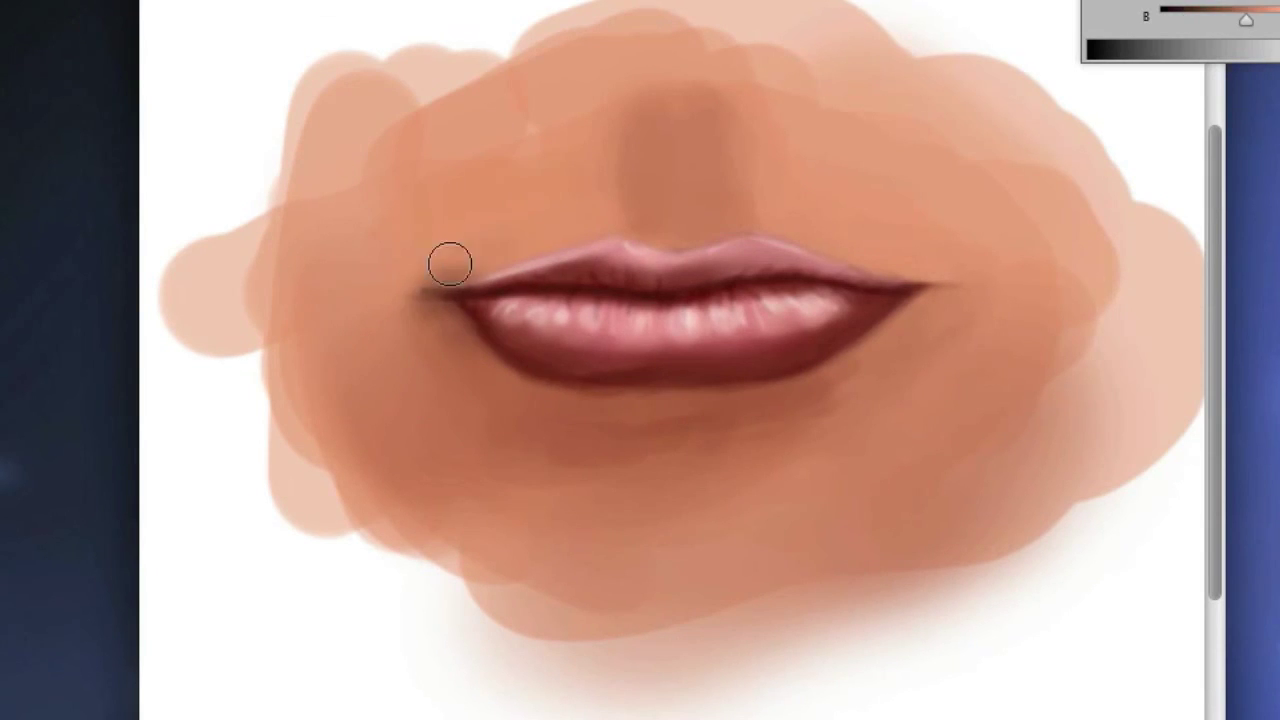
pyautogui.moveTo(380, 337)
pyautogui.mouseDown()
pyautogui.moveTo(366, 337)
pyautogui.moveTo(443, 357)
pyautogui.mouseUp()
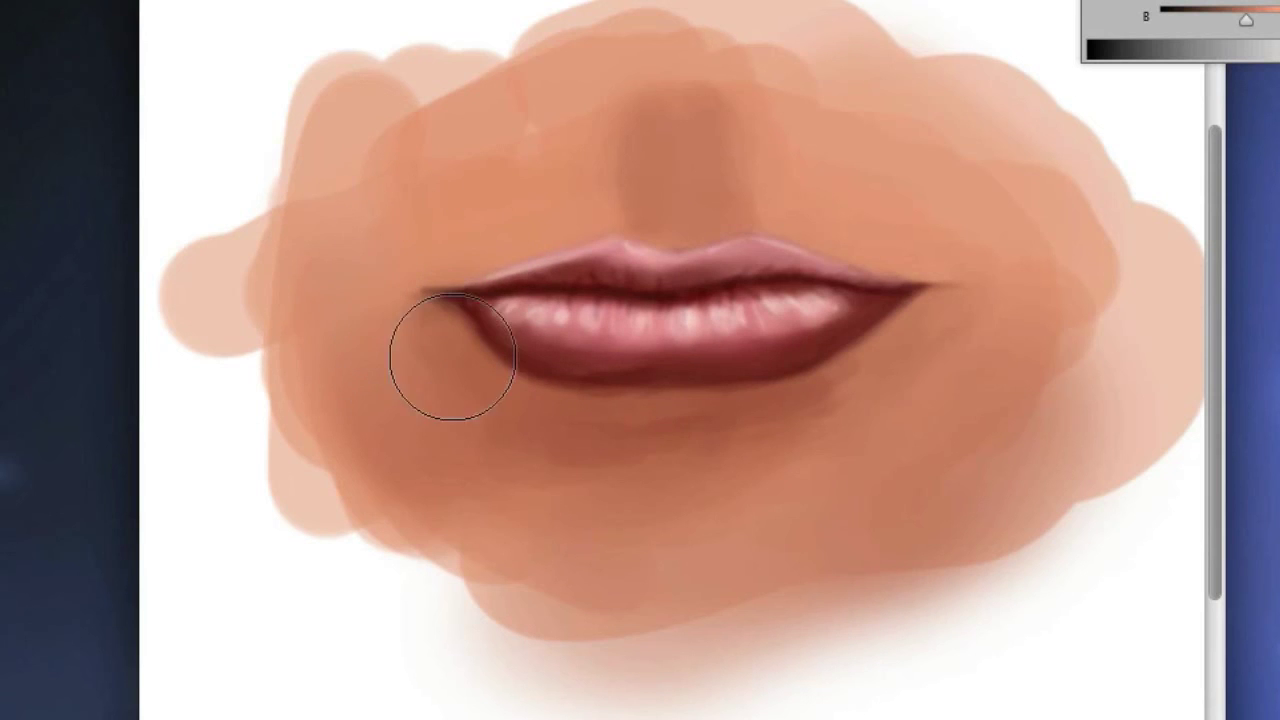
pyautogui.keyDown('alt'); pyautogui.click(459, 313); pyautogui.keyUp('alt')
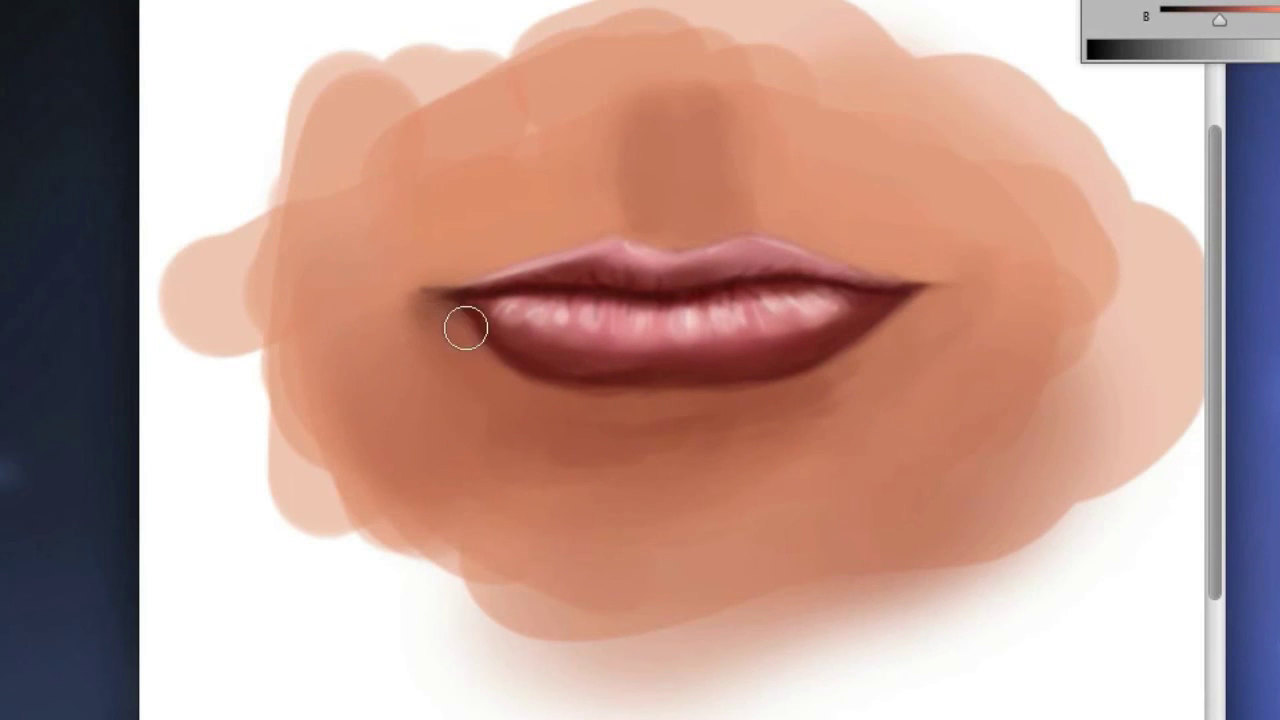
pyautogui.moveTo(517, 211)
pyautogui.mouseDown()
pyautogui.moveTo(417, 221)
pyautogui.moveTo(467, 174)
pyautogui.mouseUp()
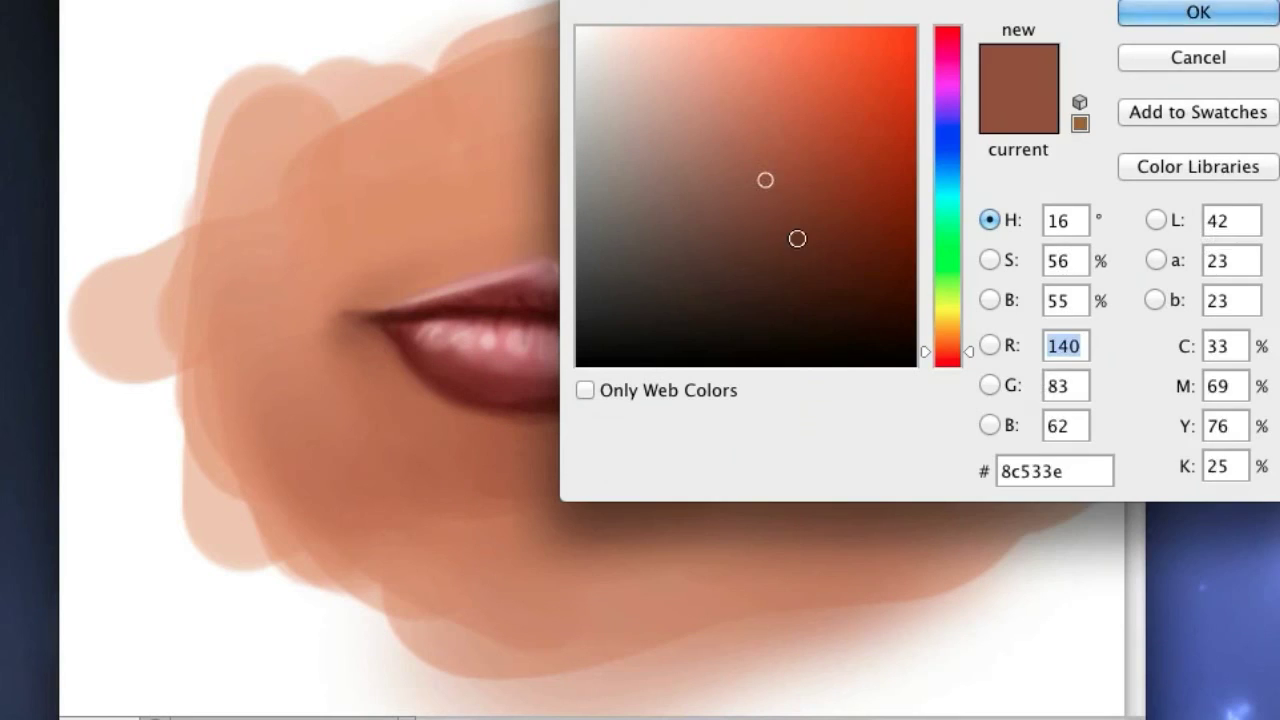
# Paint a dark brown shadow under the lower lip, then zoom out to view the lips
pyautogui.click(709, 223)
pyautogui.press('Return')
pyautogui.moveTo(492, 488)
pyautogui.mouseDown()
pyautogui.moveTo(480, 423)
pyautogui.moveTo(780, 430)
pyautogui.mouseUp()
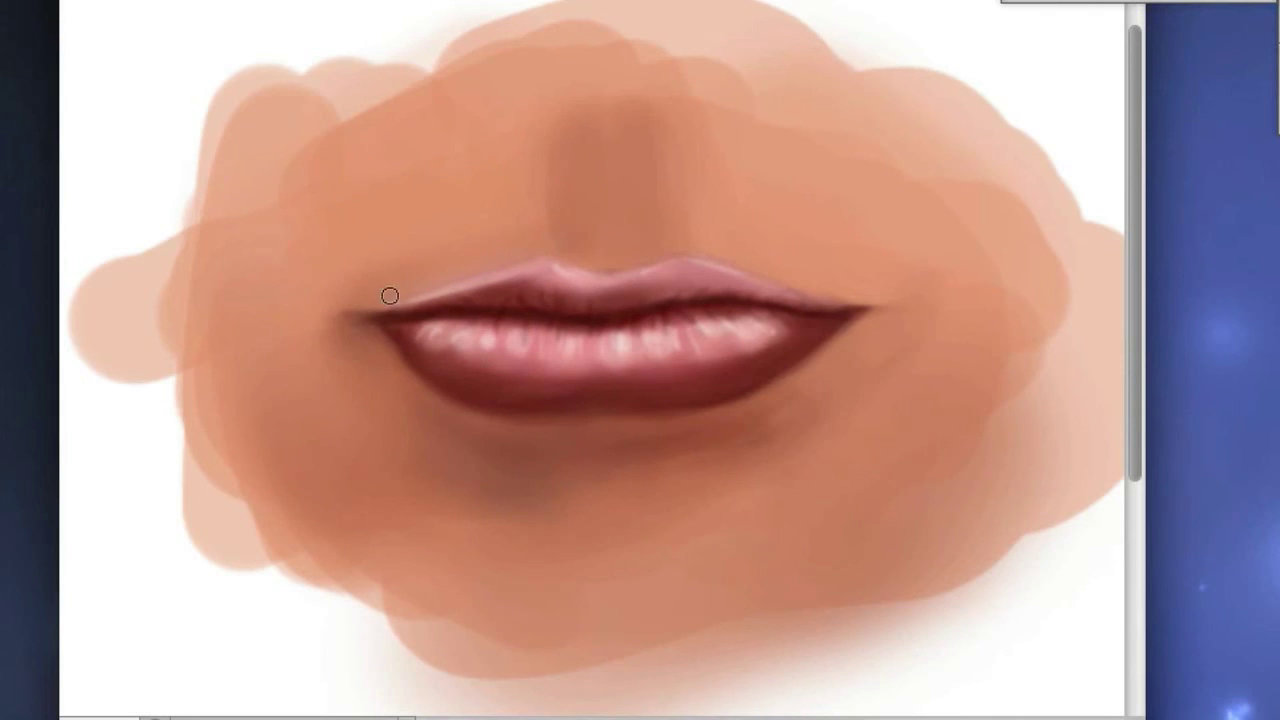
pyautogui.press(']')
pyautogui.press(']')
pyautogui.press(']')
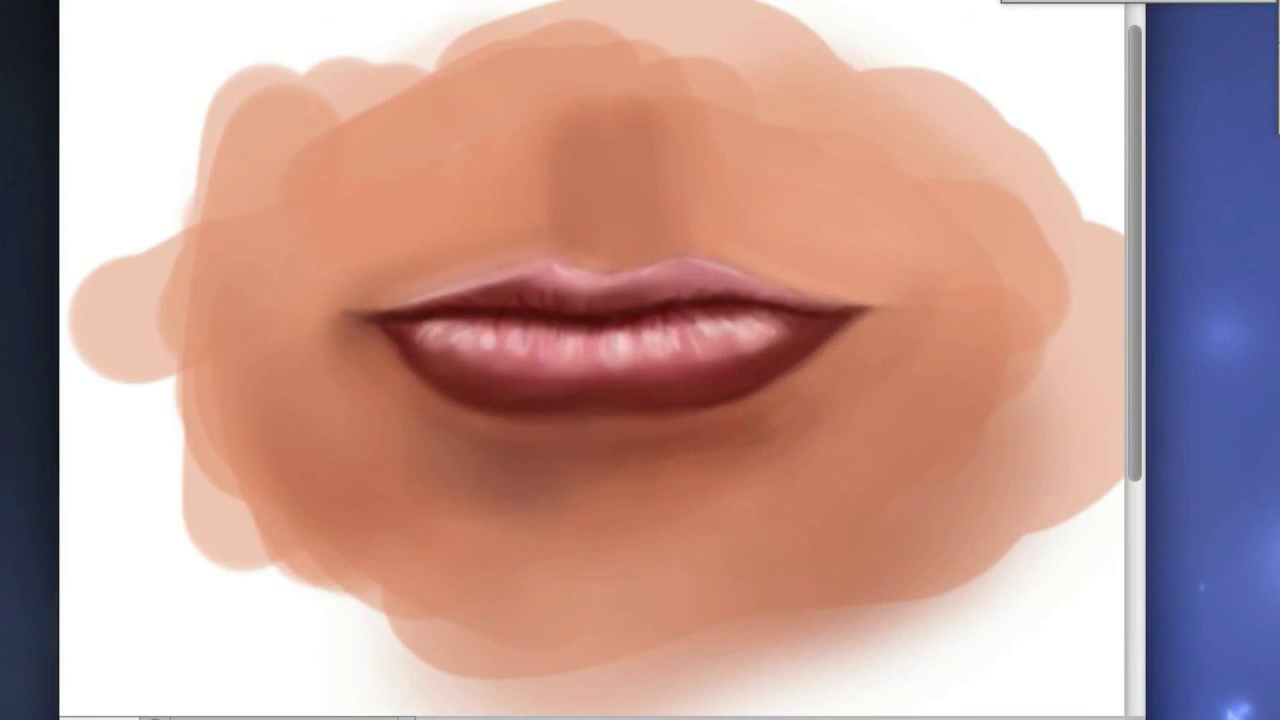
pyautogui.keyDown('alt'); pyautogui.click(348, 342); pyautogui.keyUp('alt')
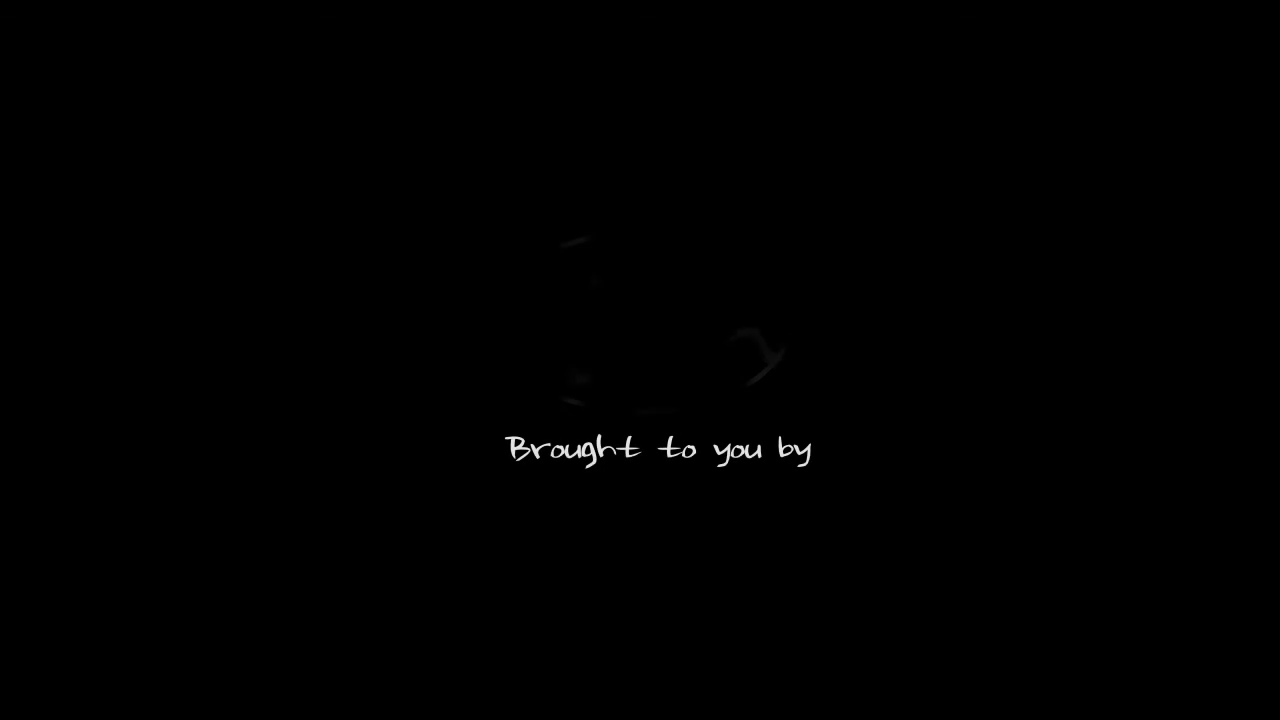